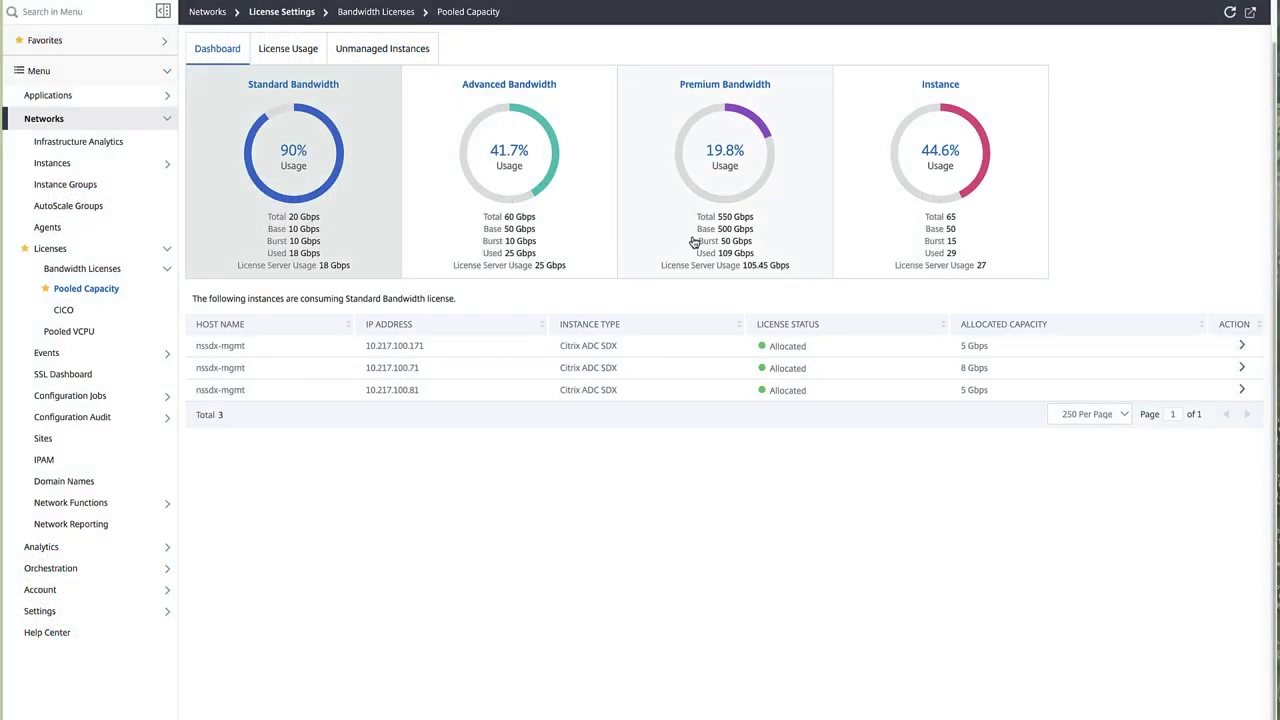
Step: Show the seven instances consuming Premium Bandwidth licenses, at 19.8% usage of 550 Gbps
click(694, 242)
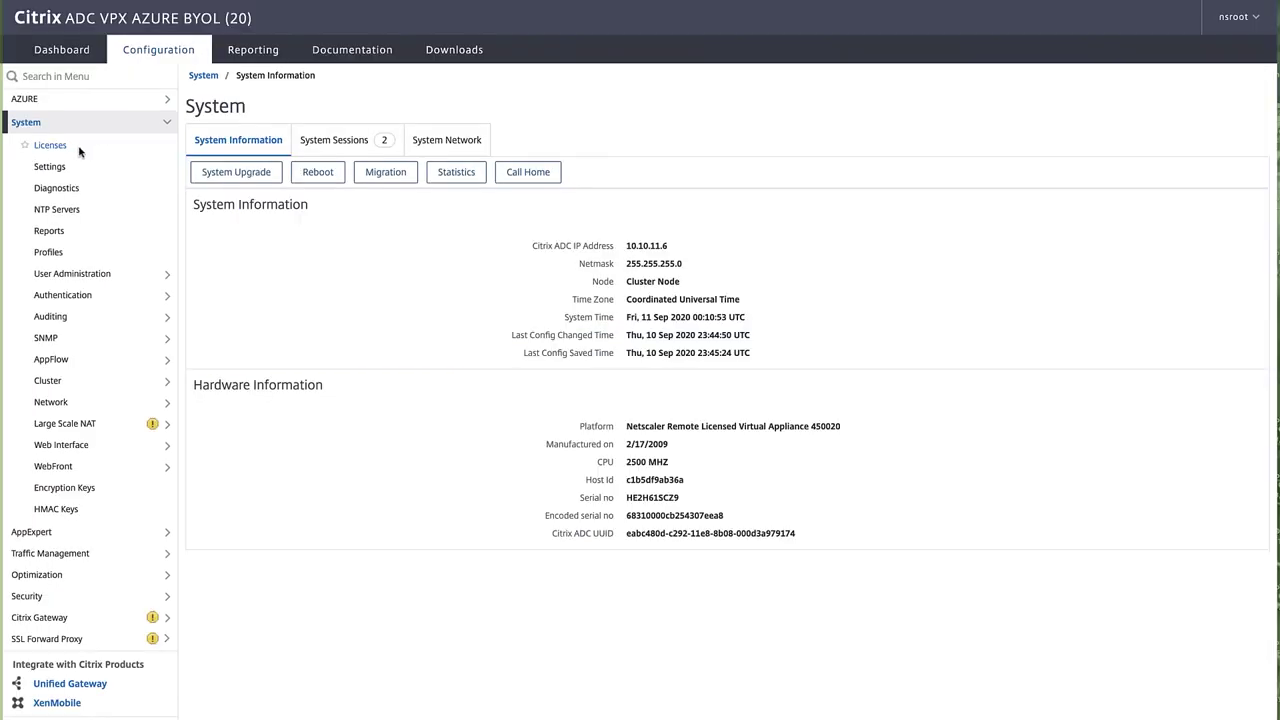
Step: Start a new license on the appliance using remote Pooled Licensing
click(71, 150)
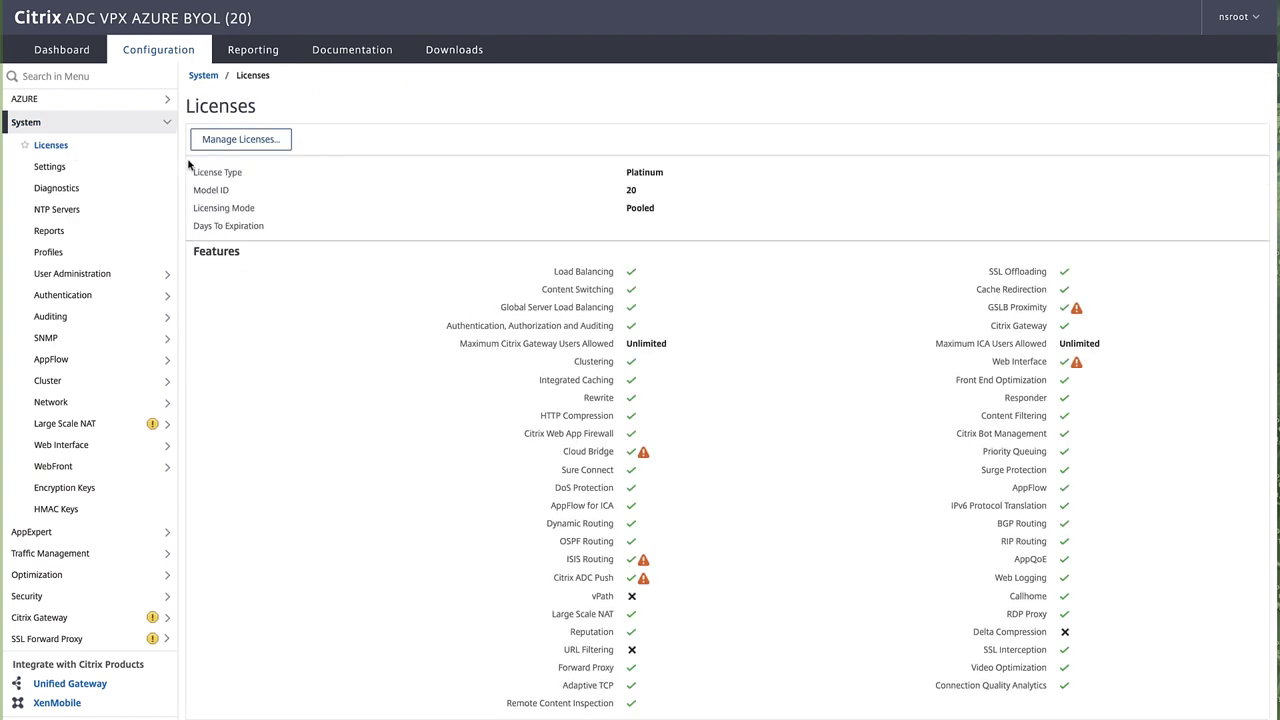
click(240, 139)
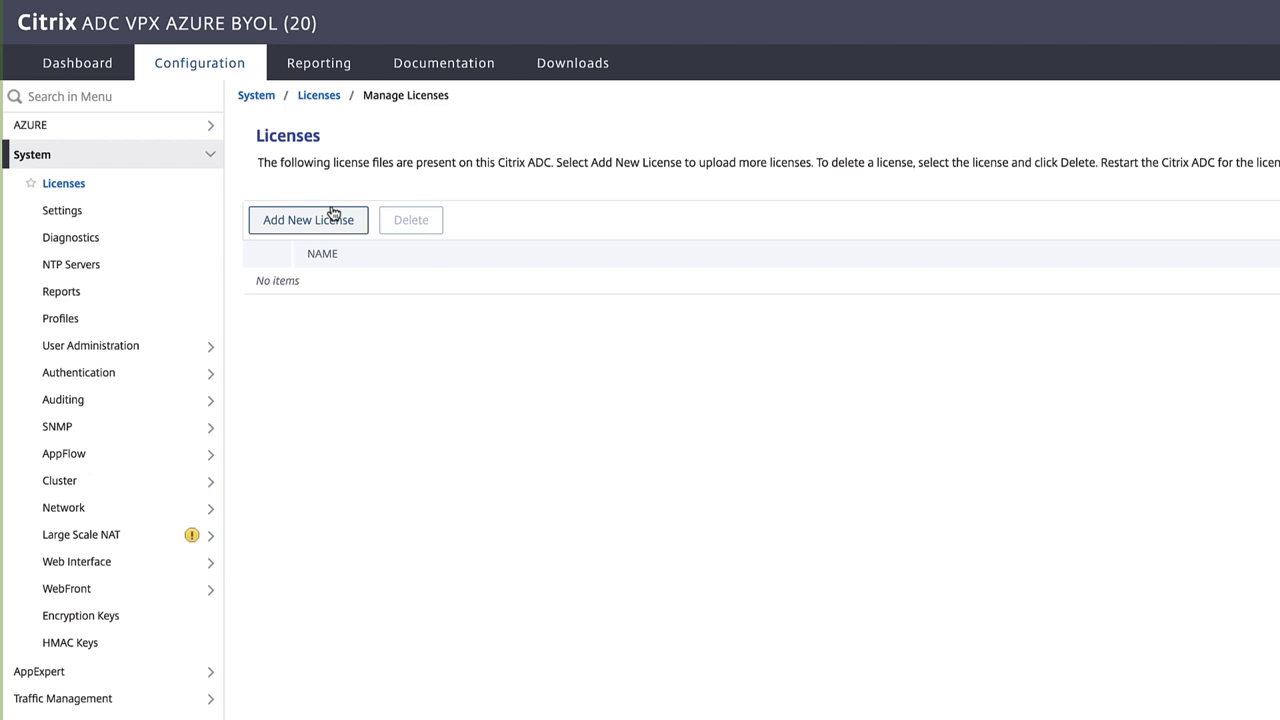
click(331, 220)
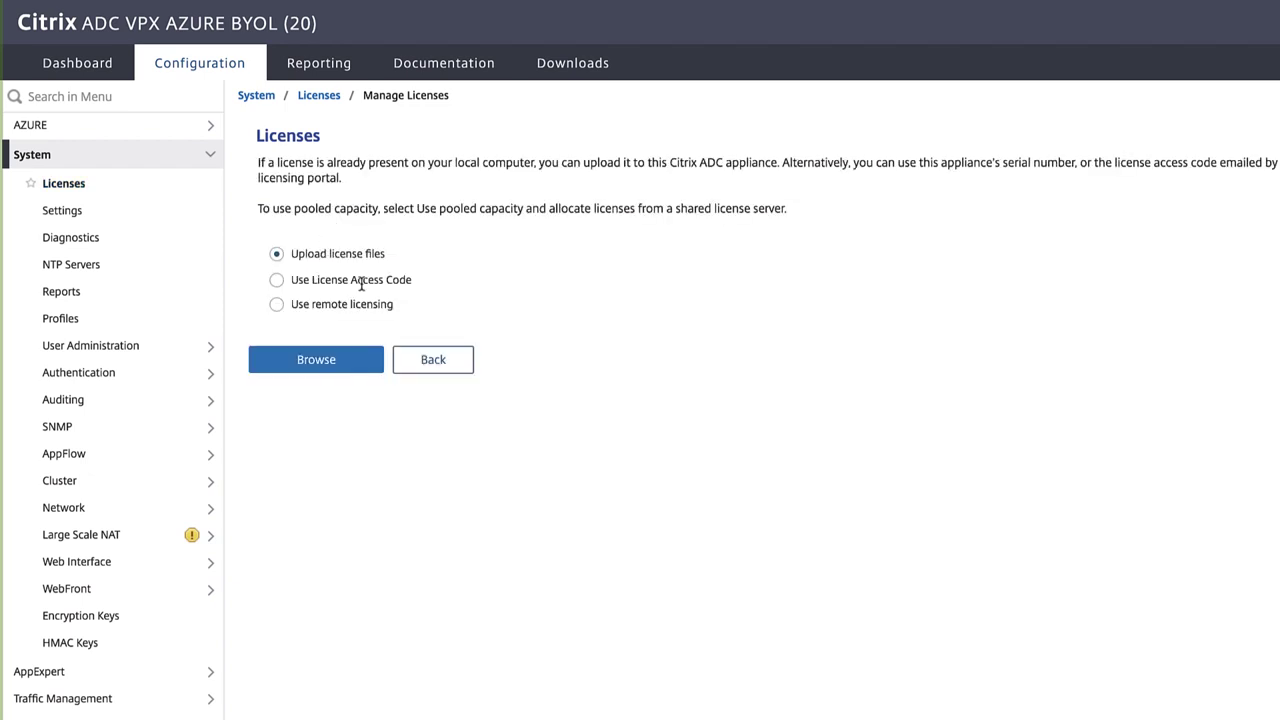
click(277, 305)
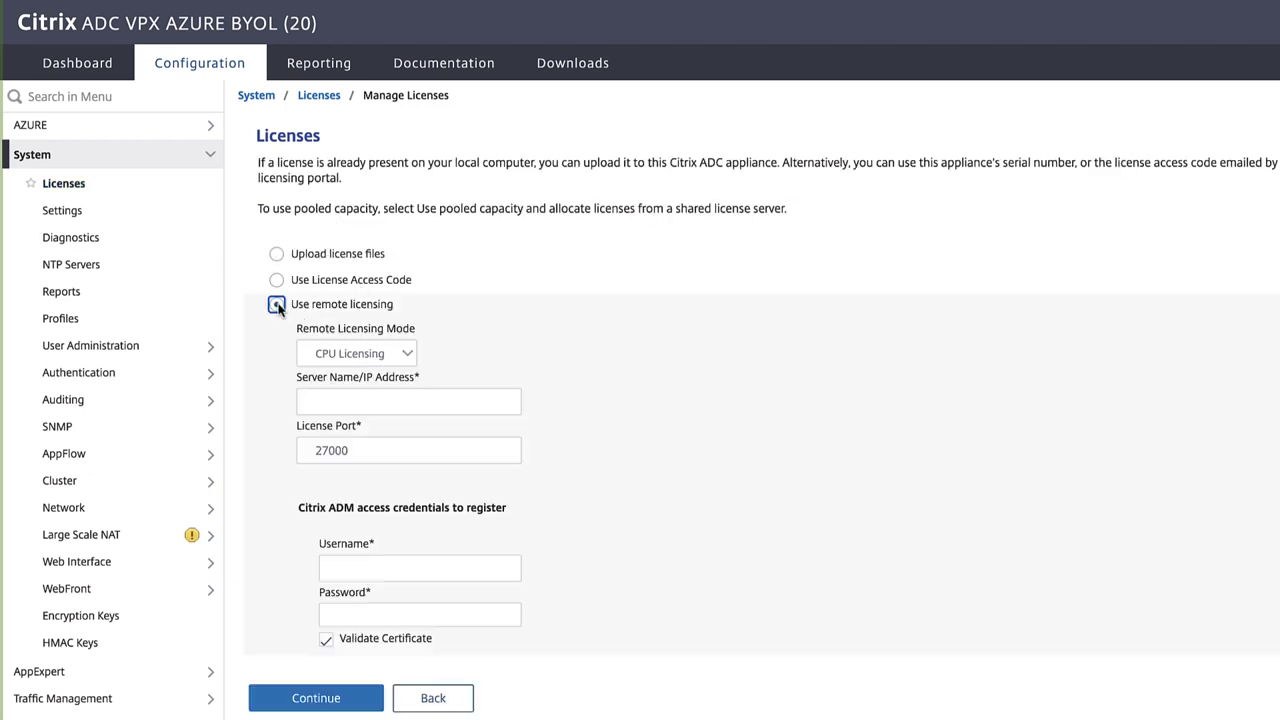
click(327, 357)
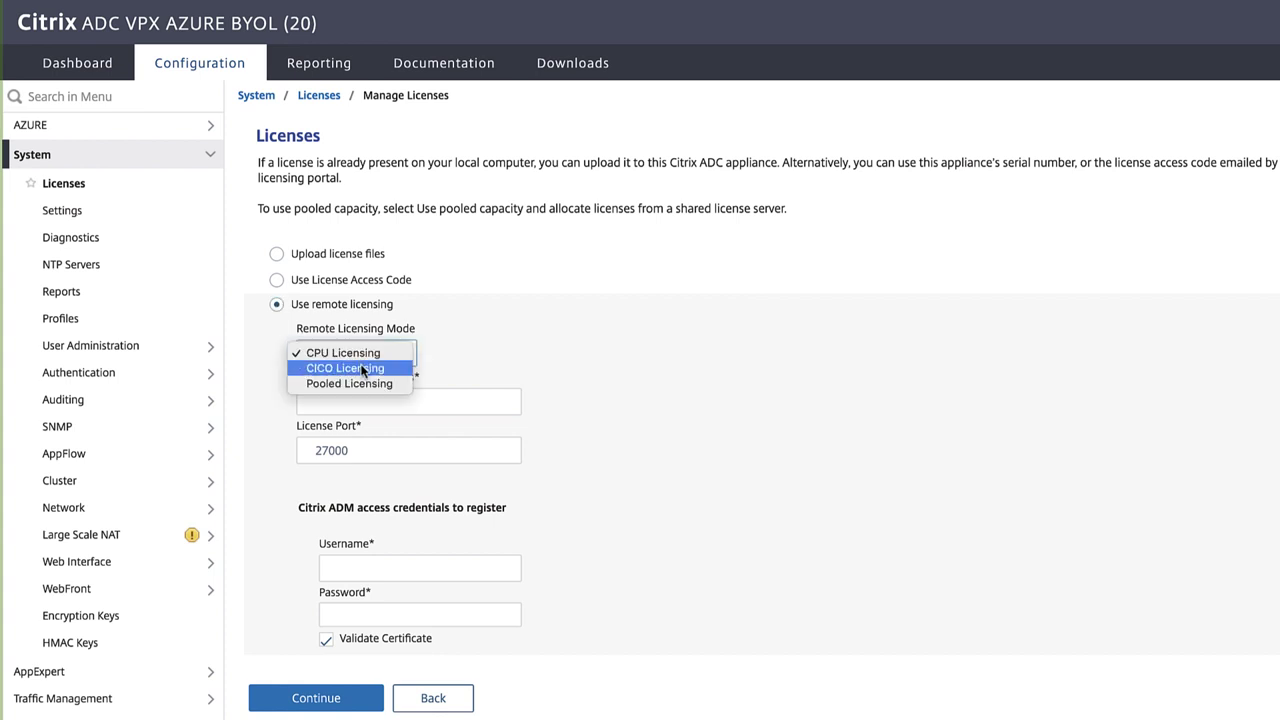
click(359, 383)
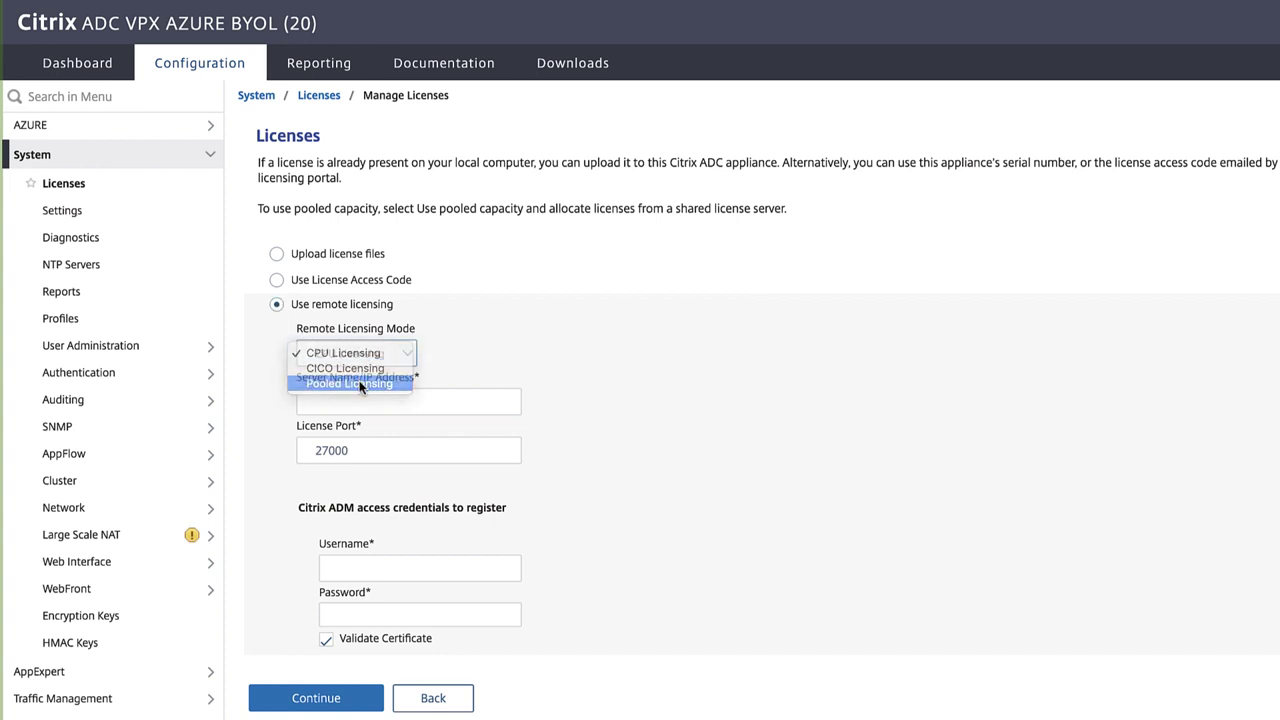
Step: Enter license server 10.10.11.4 and the ADM username and password
click(357, 393)
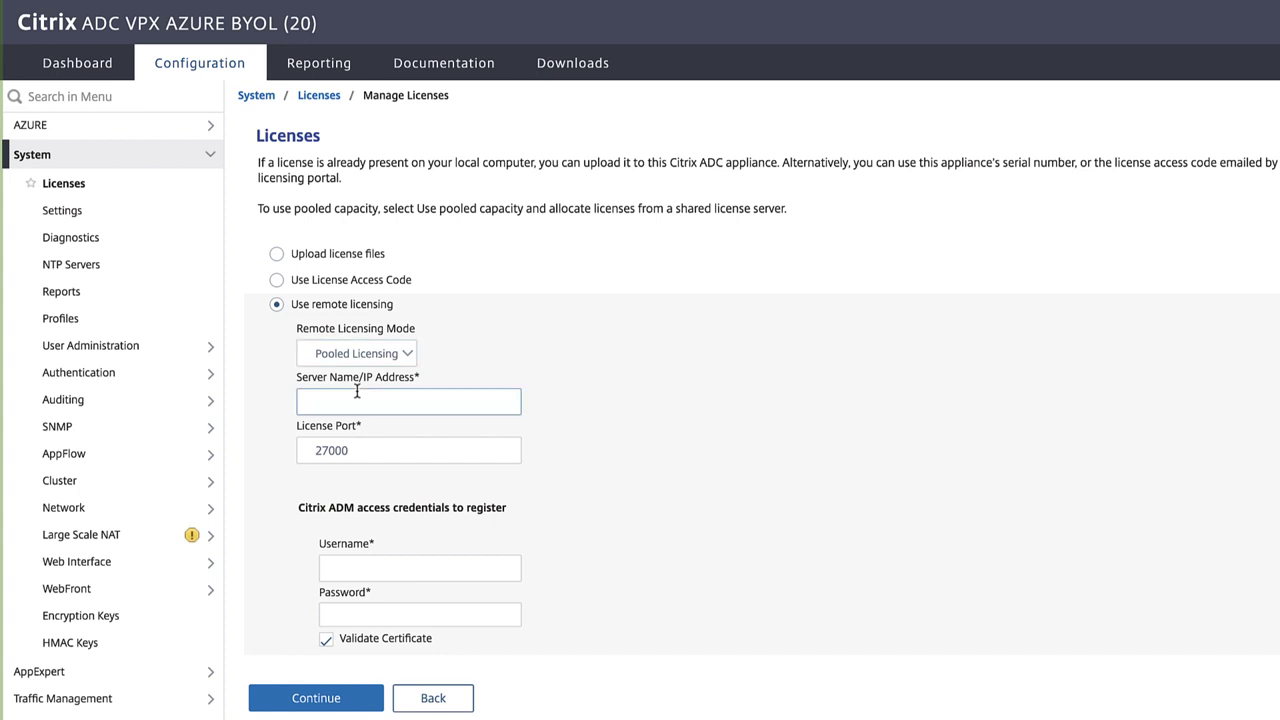
text(10.10.11.4)
click(345, 562)
key(Tab)
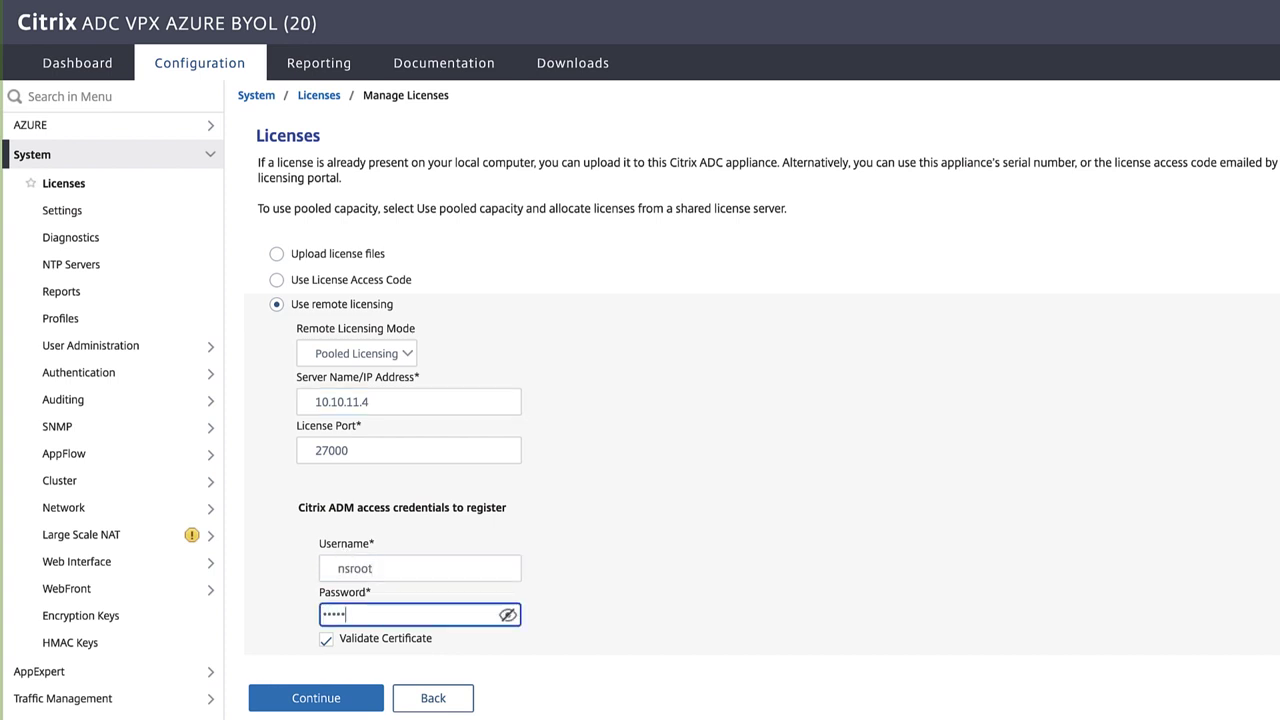
Step: Allocate 2000 Mbps of Platinum pooled bandwidth to the appliance from the 10.10.11.4 server
click(354, 698)
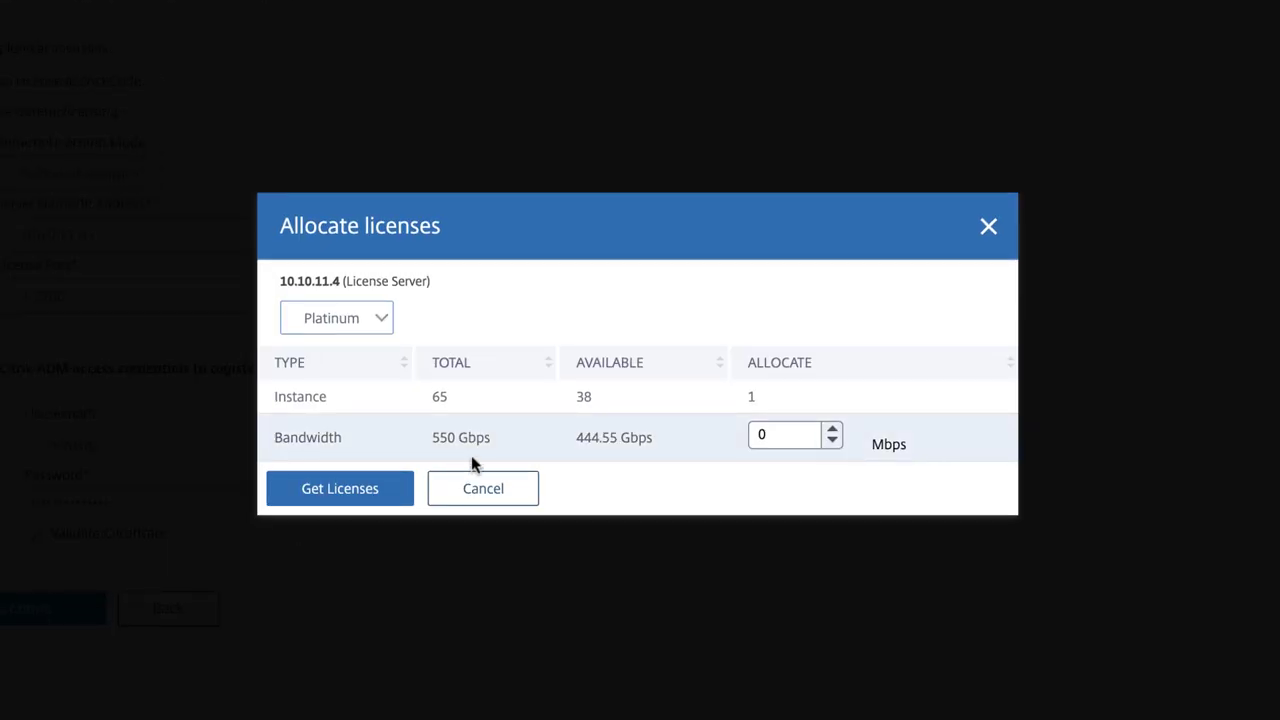
double_click(772, 430)
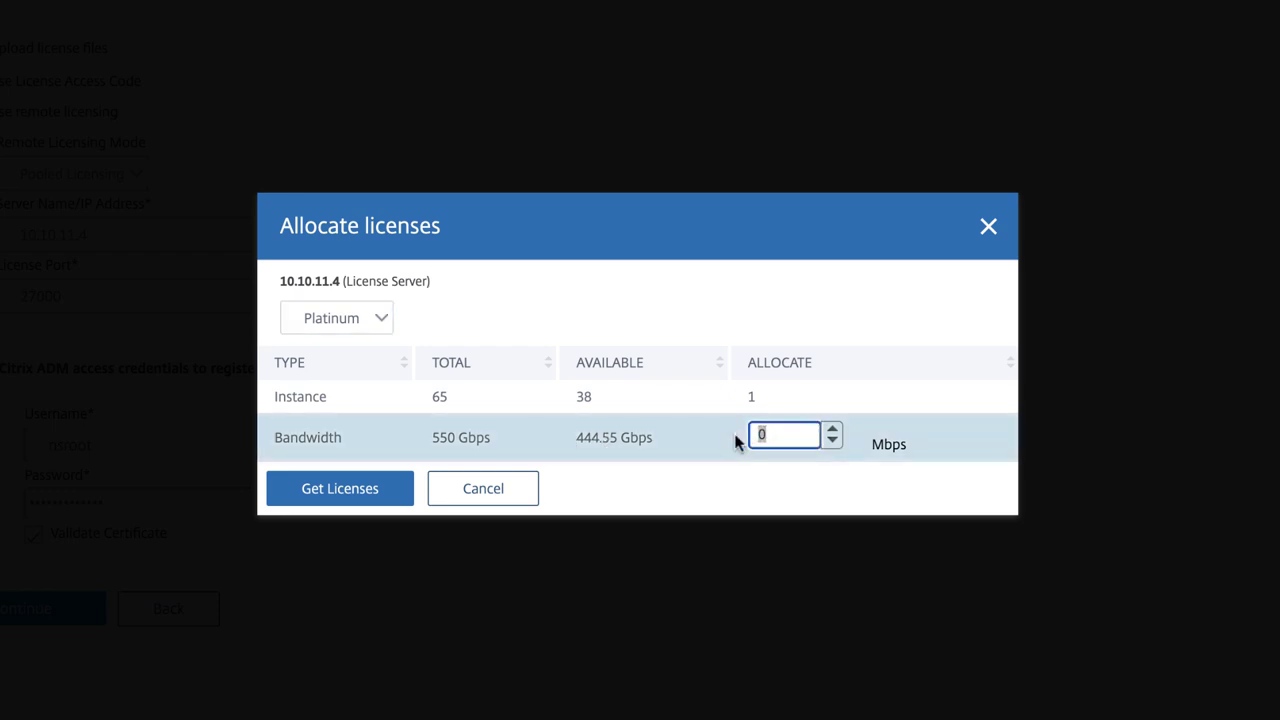
text(2000)
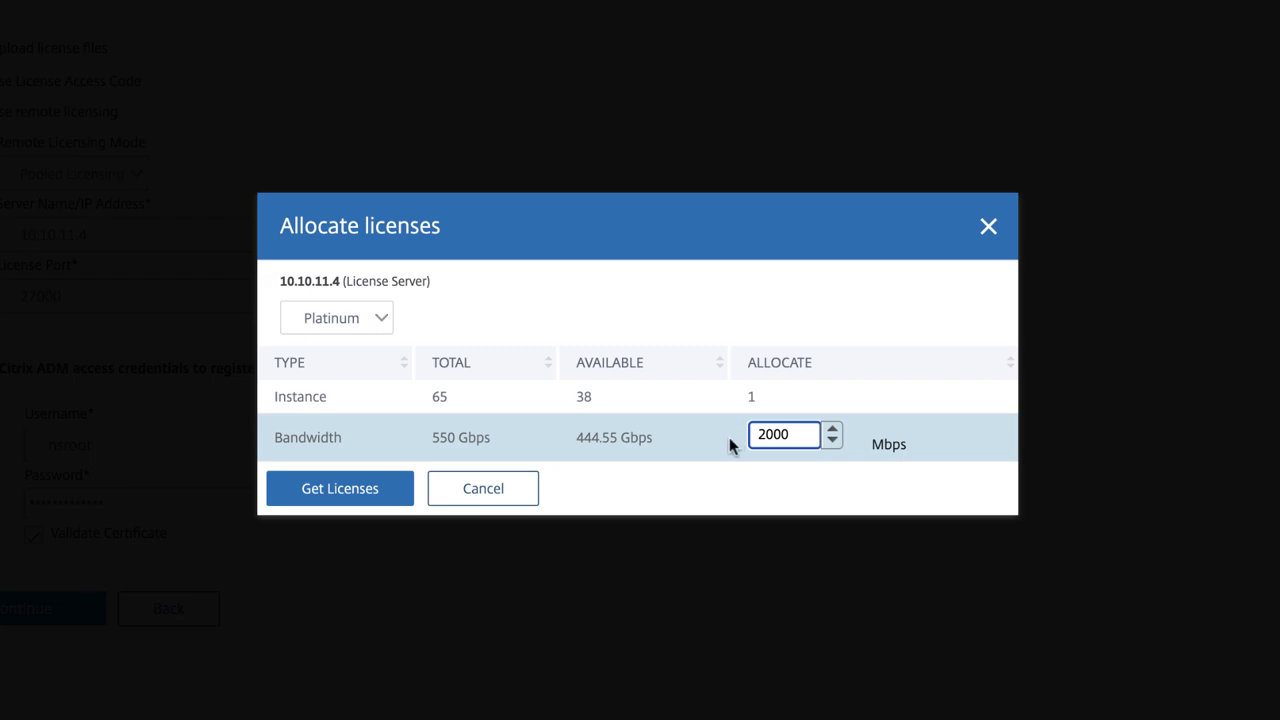
click(385, 488)
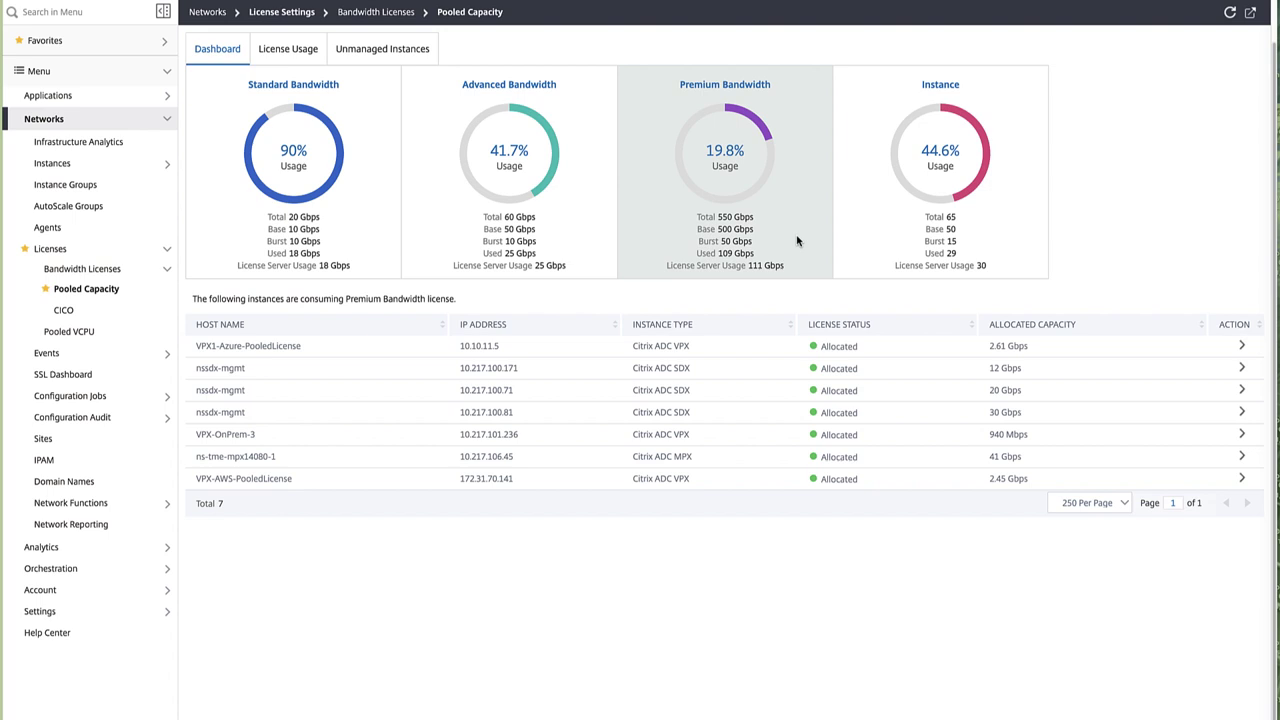
Step: Add VPX 10.10.11.6 with profile NS_AzureEA_TME-2017, site ASG-Azure-CentralUS and agent 10.10.11.4
click(405, 50)
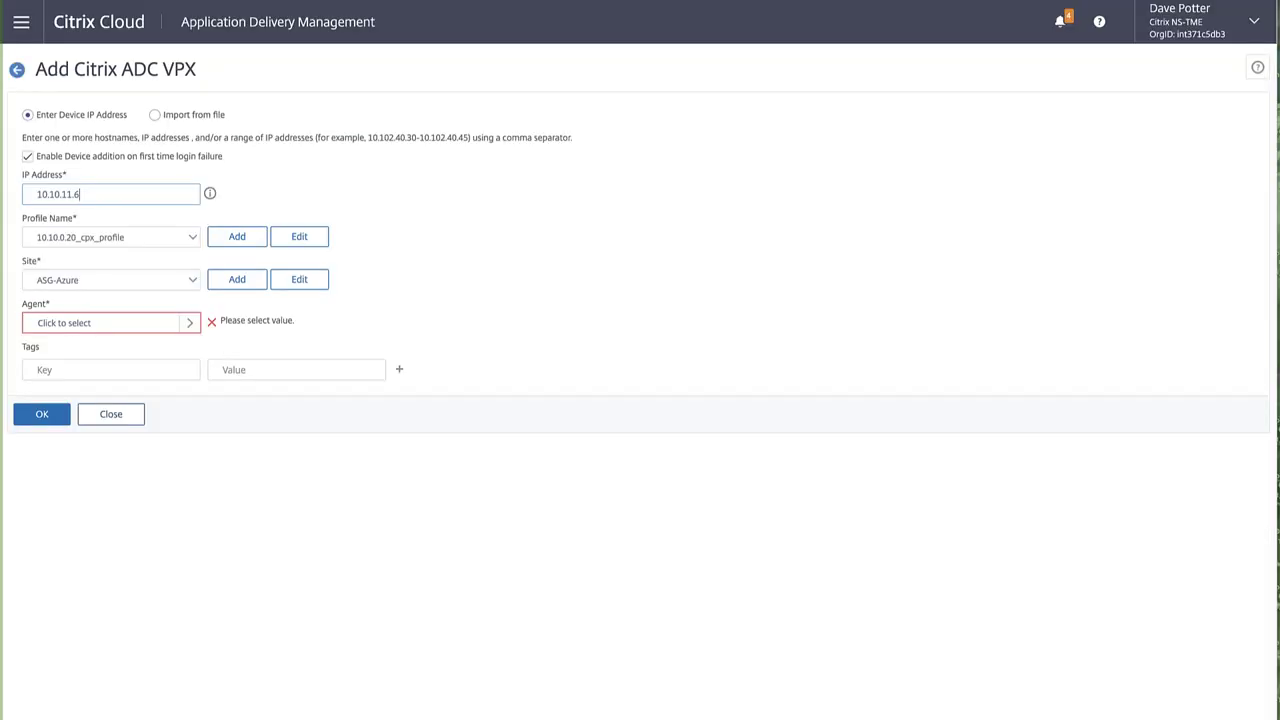
click(130, 240)
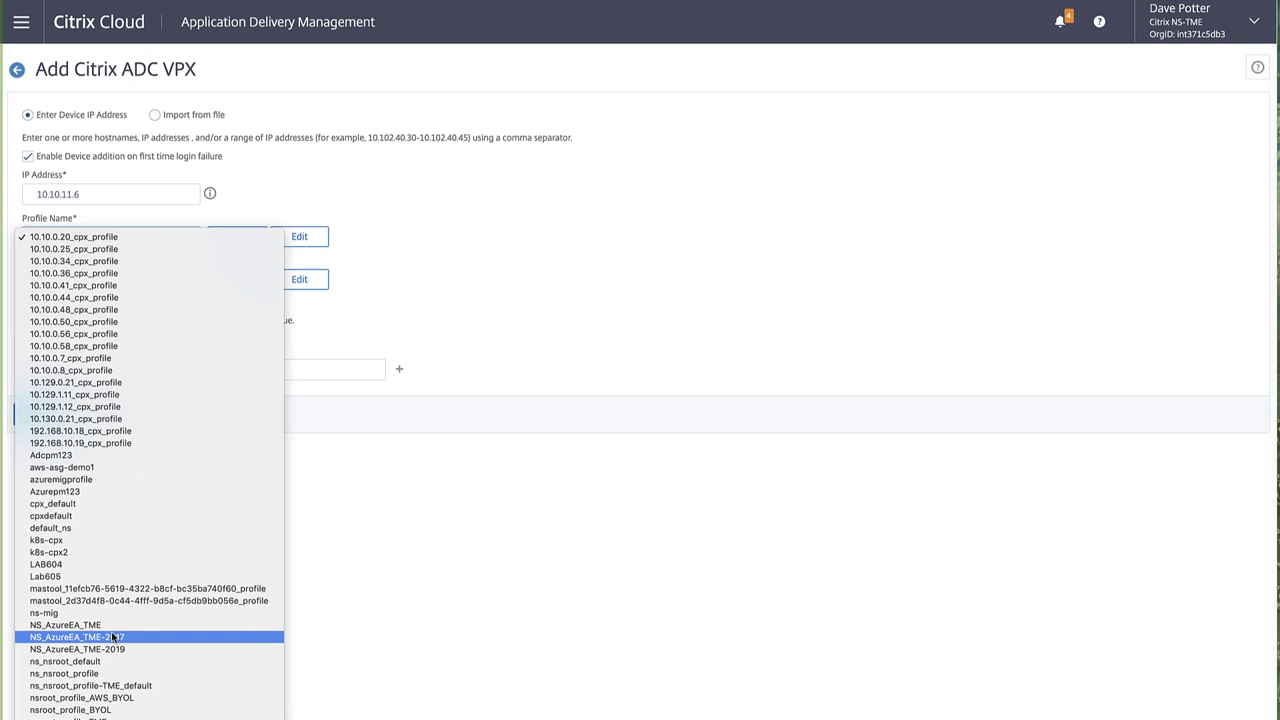
click(112, 637)
click(122, 284)
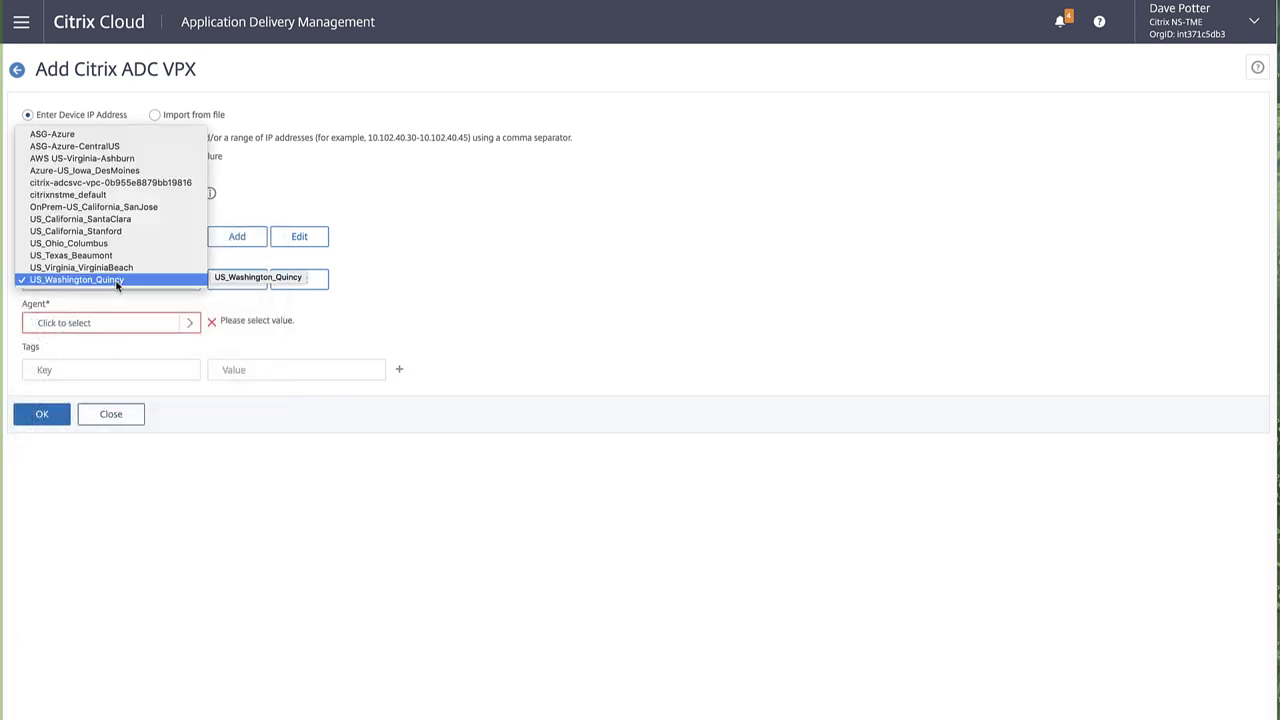
click(141, 147)
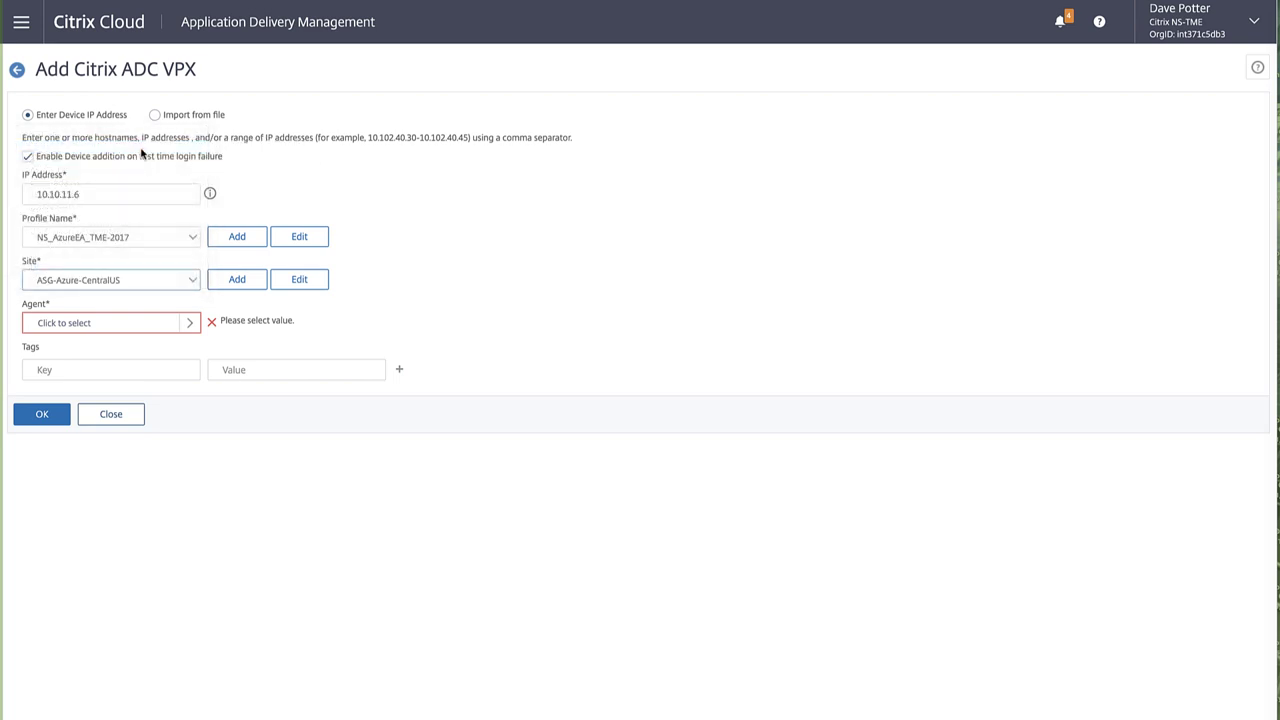
click(117, 321)
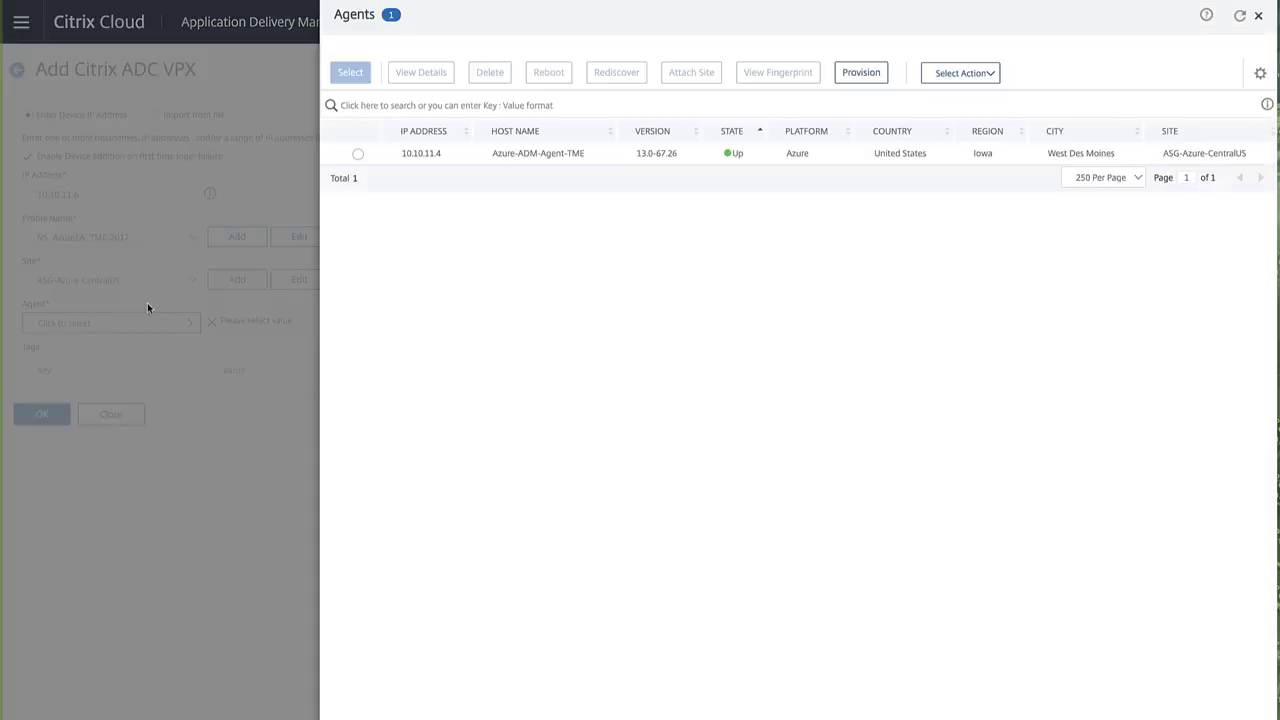
click(358, 154)
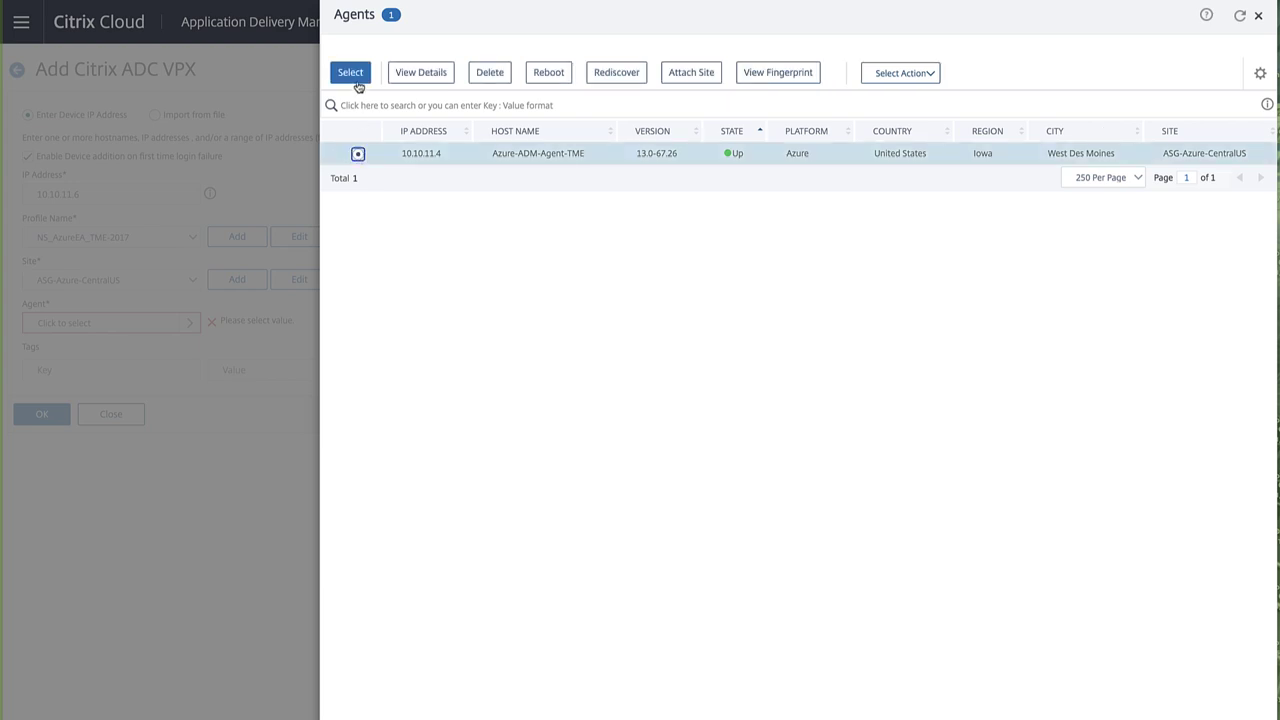
click(356, 80)
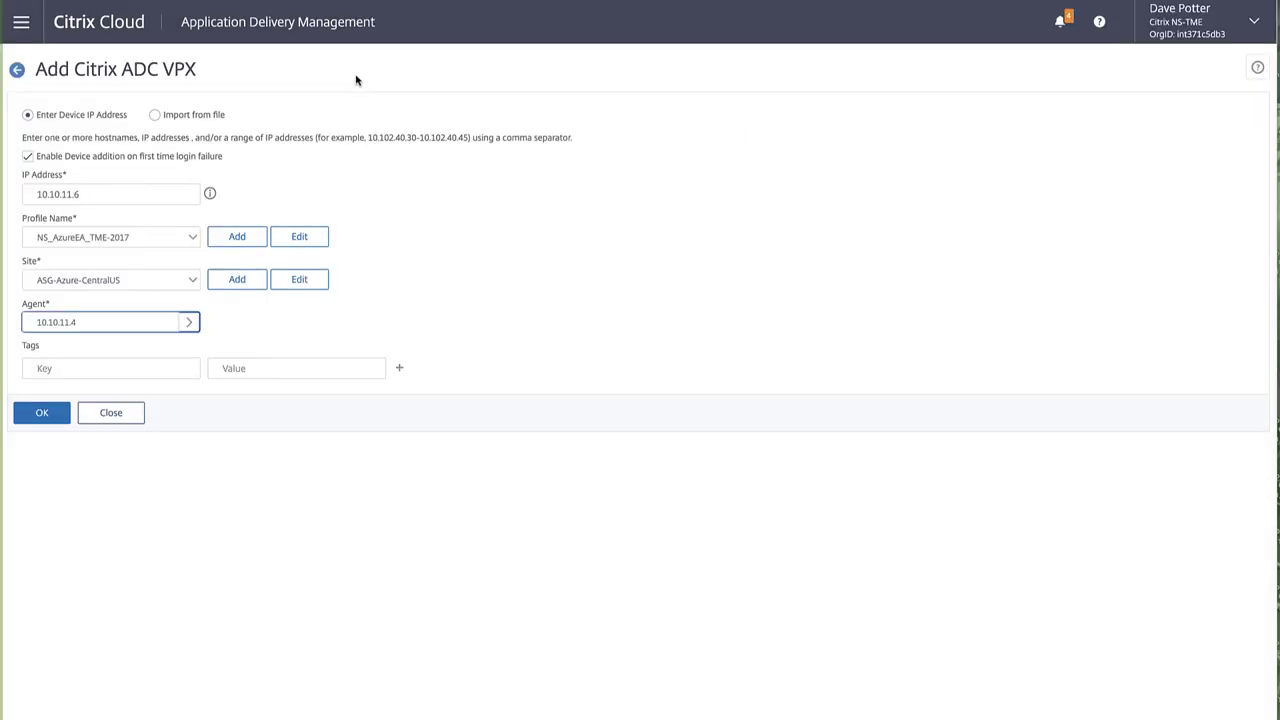
click(45, 414)
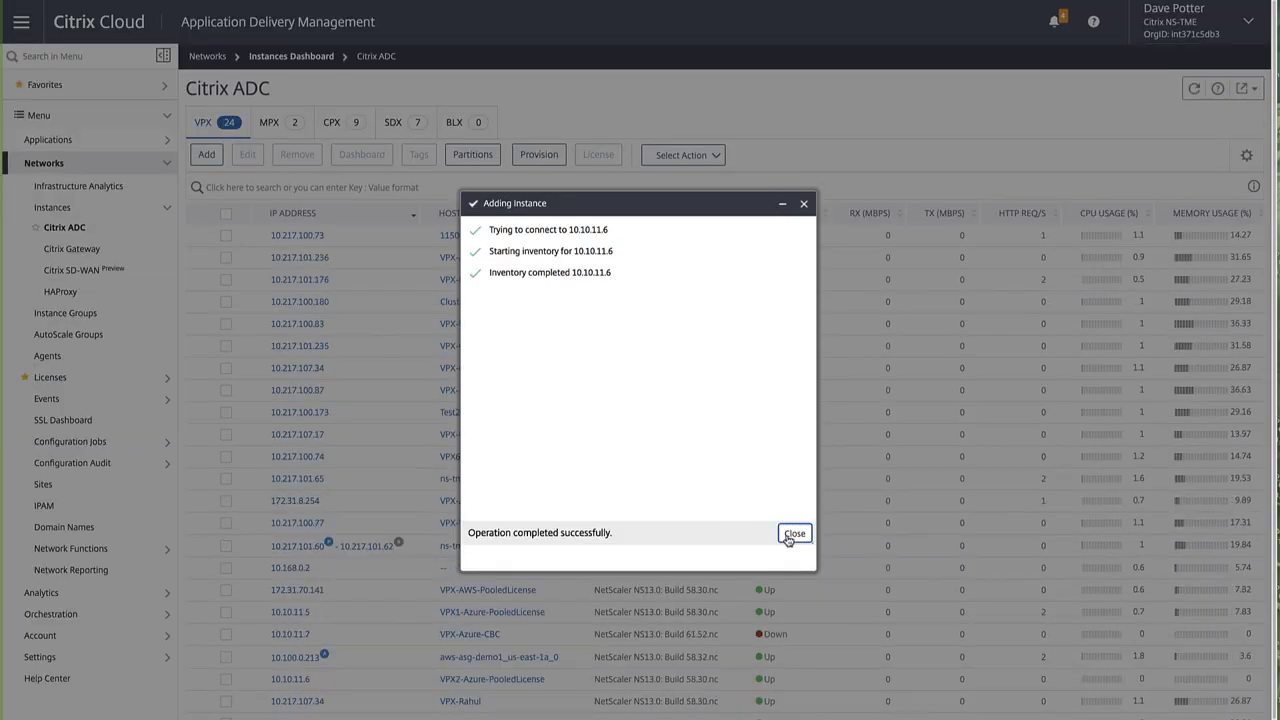
Step: Filter instances by Host Name 'Azure' and select the VPX2-Azure-PooledLicense instance
click(790, 536)
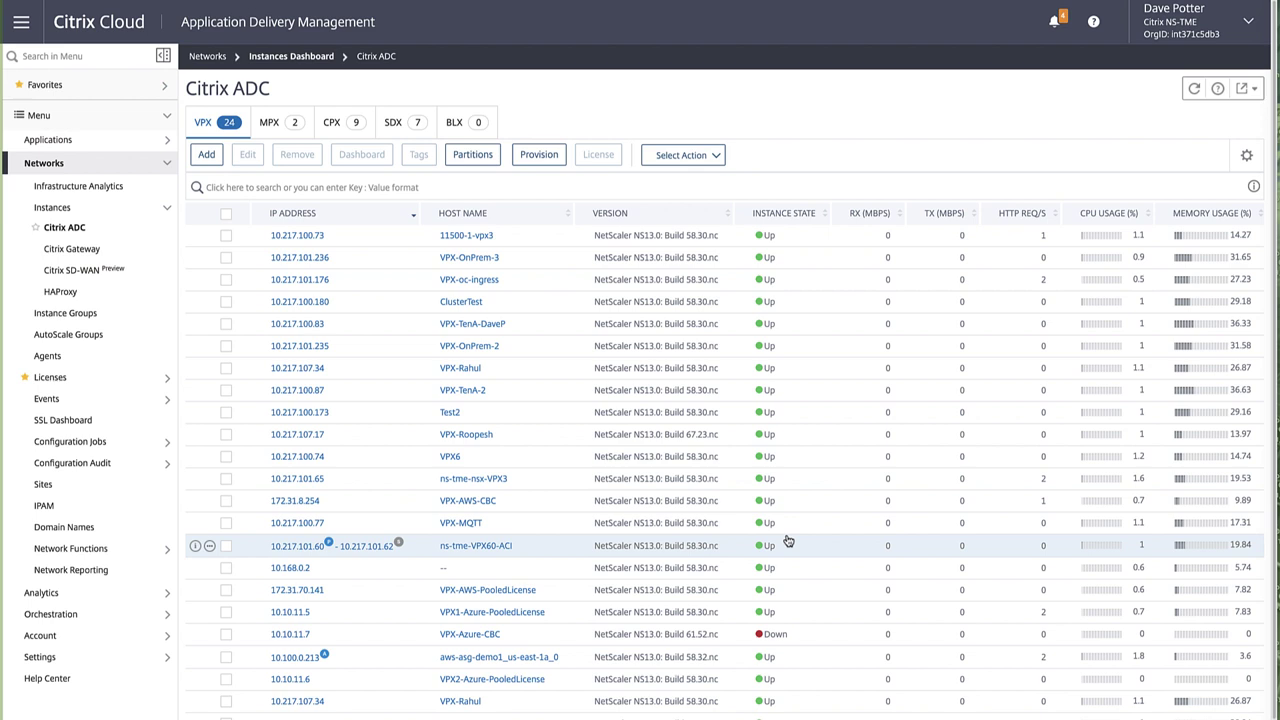
click(300, 187)
text(name)
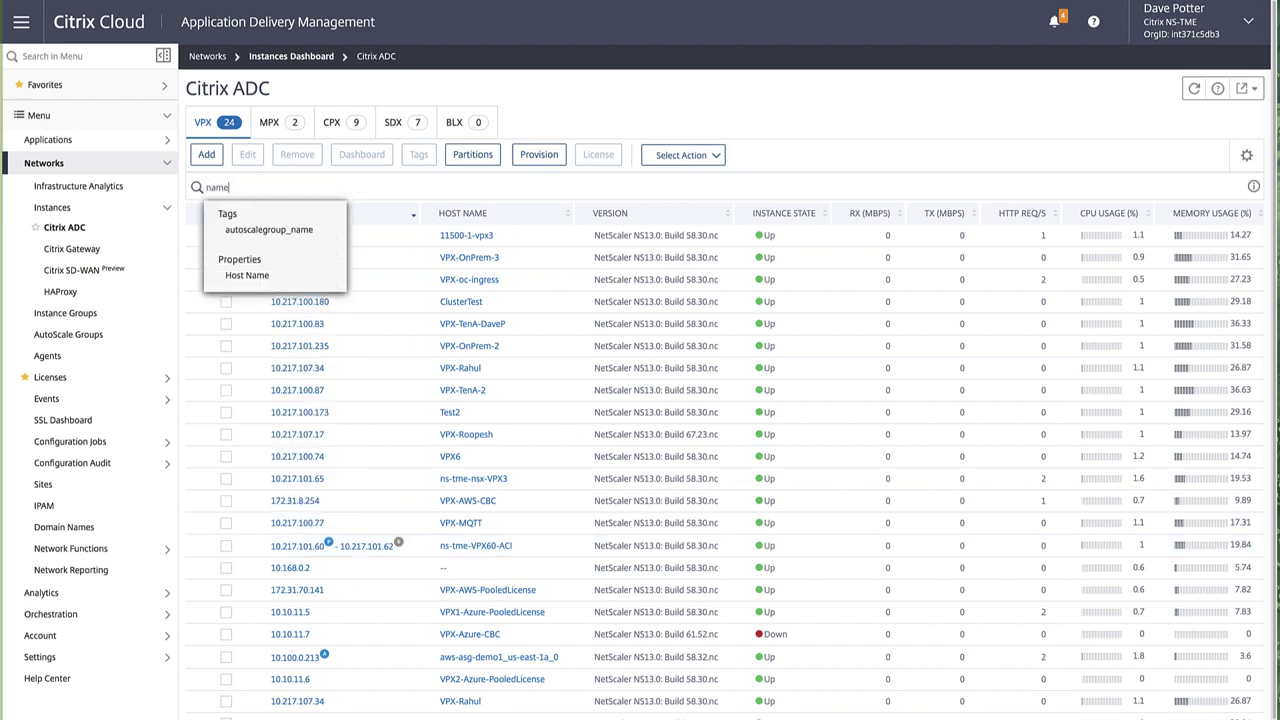
click(277, 276)
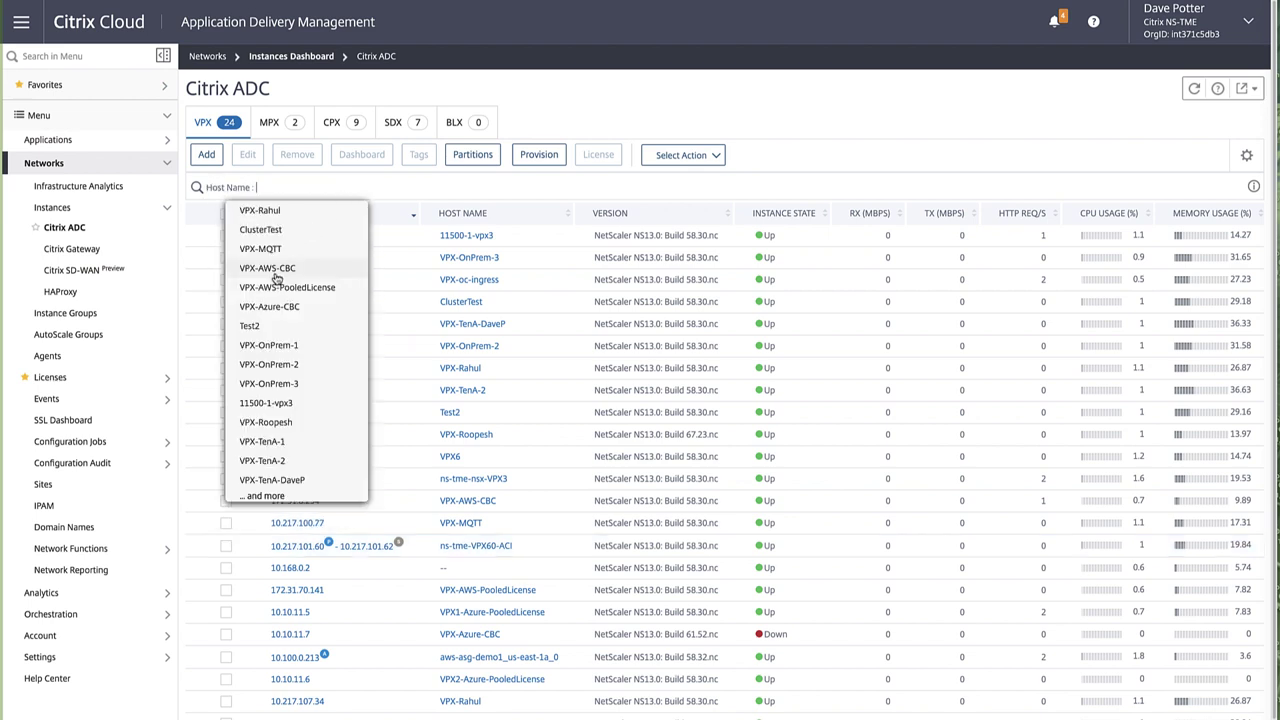
text(Azu)
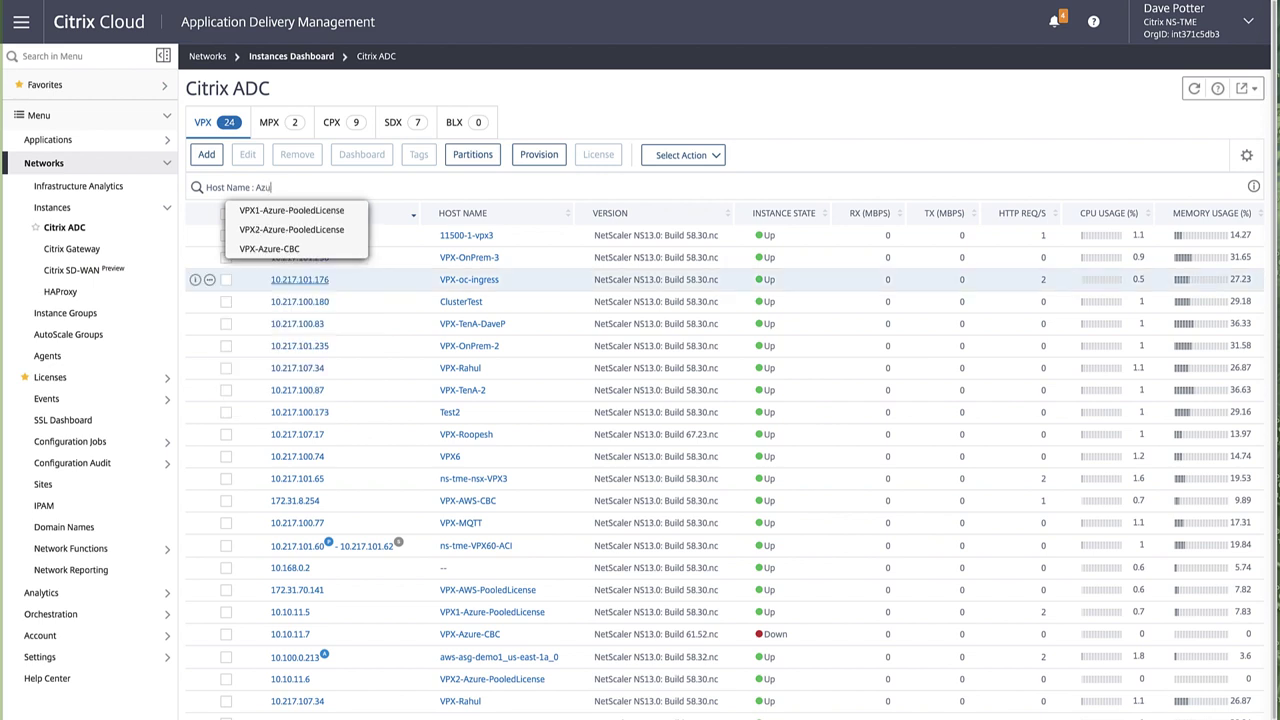
text(re)
key(Return)
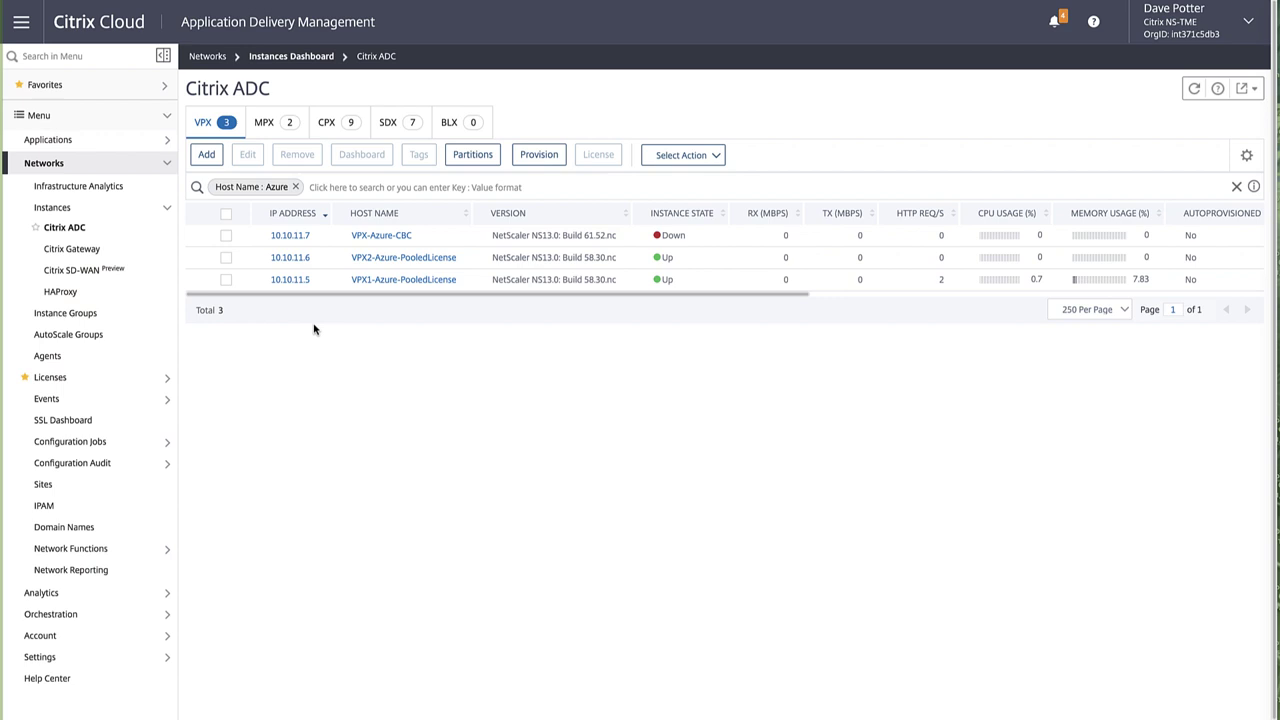
click(226, 258)
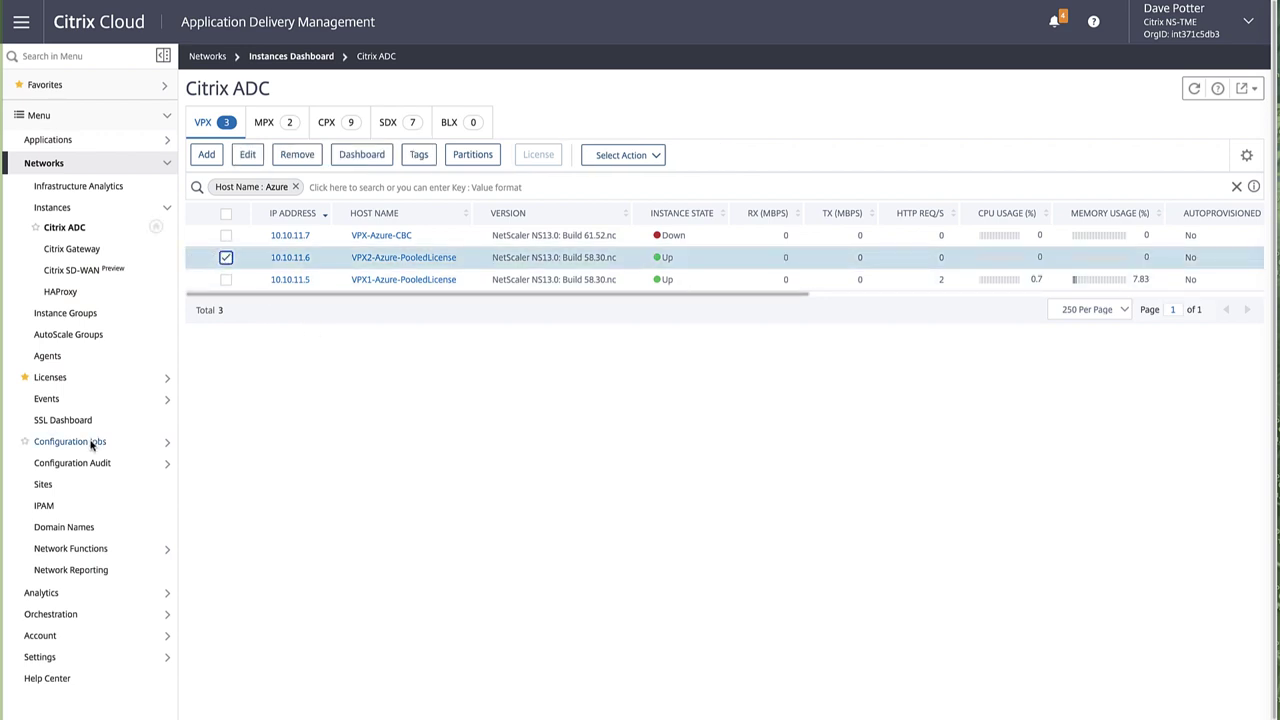
Step: Go to the Pooled Capacity license dashboard, now showing eight Premium instances at 20.2% usage
click(86, 377)
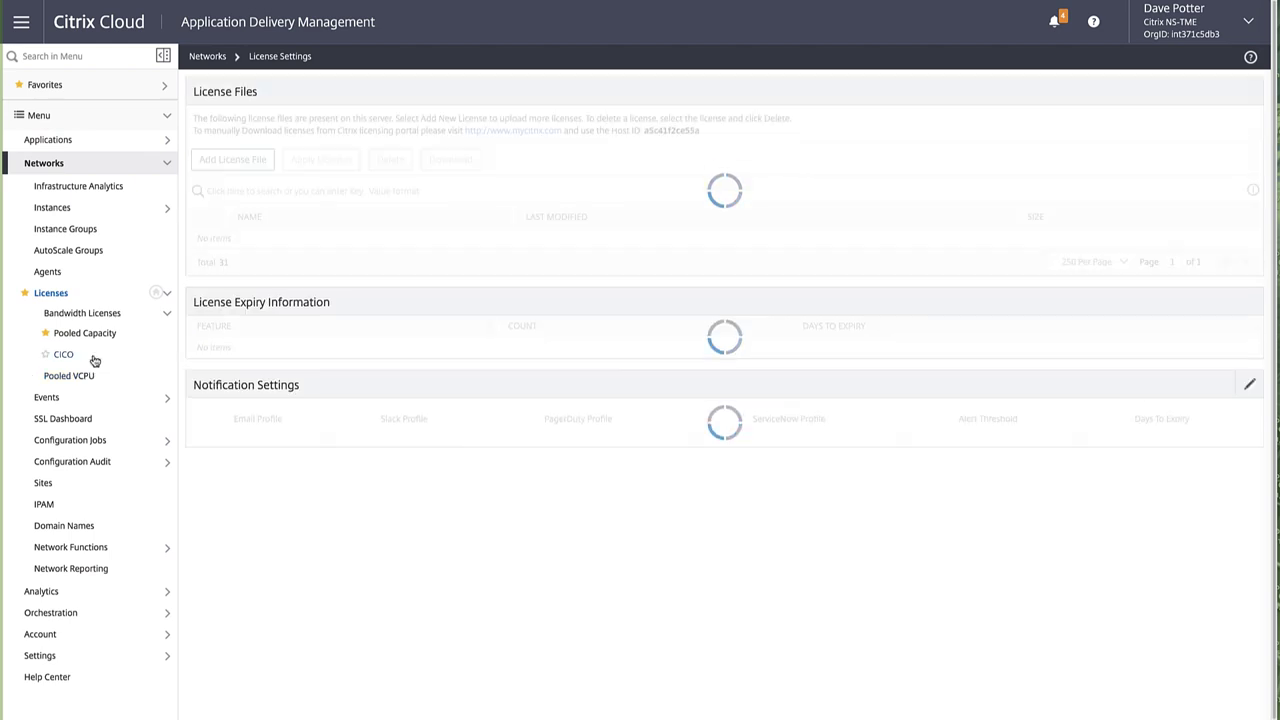
click(105, 340)
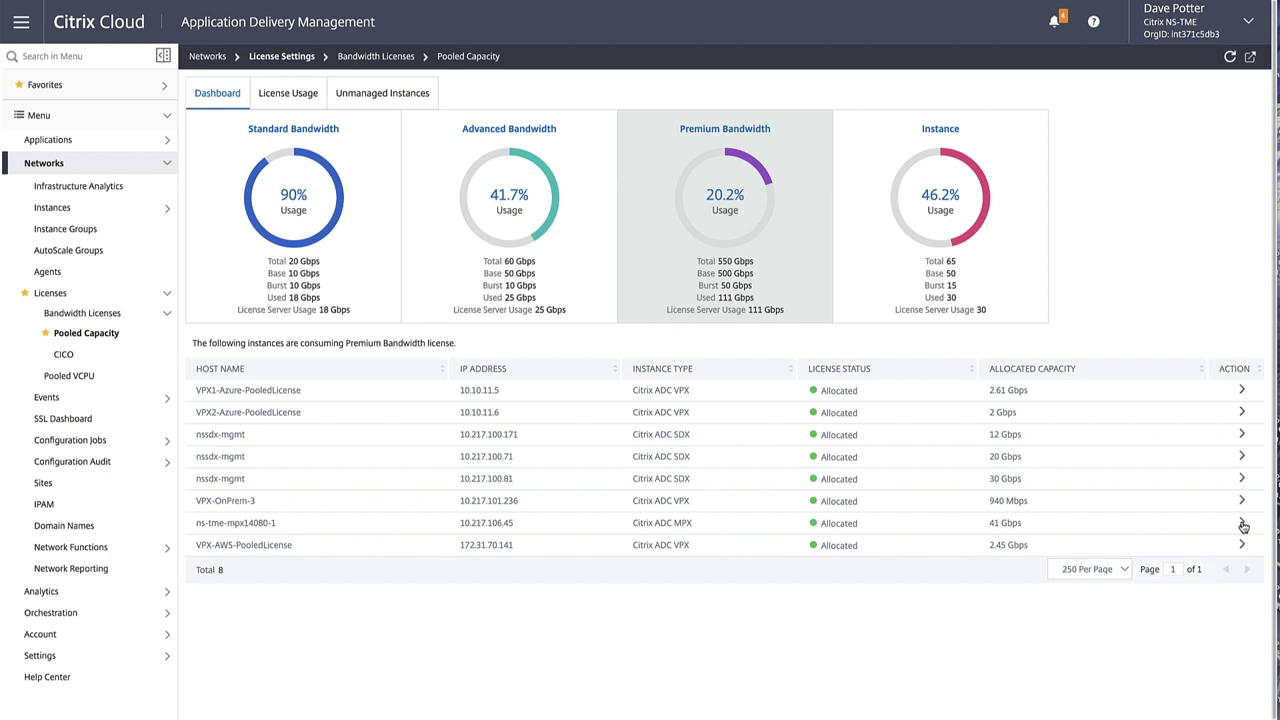
Step: Reduce ns-tme-mpx14080-1's Premium bandwidth allocation from 41 to 40 Gbps
click(1242, 523)
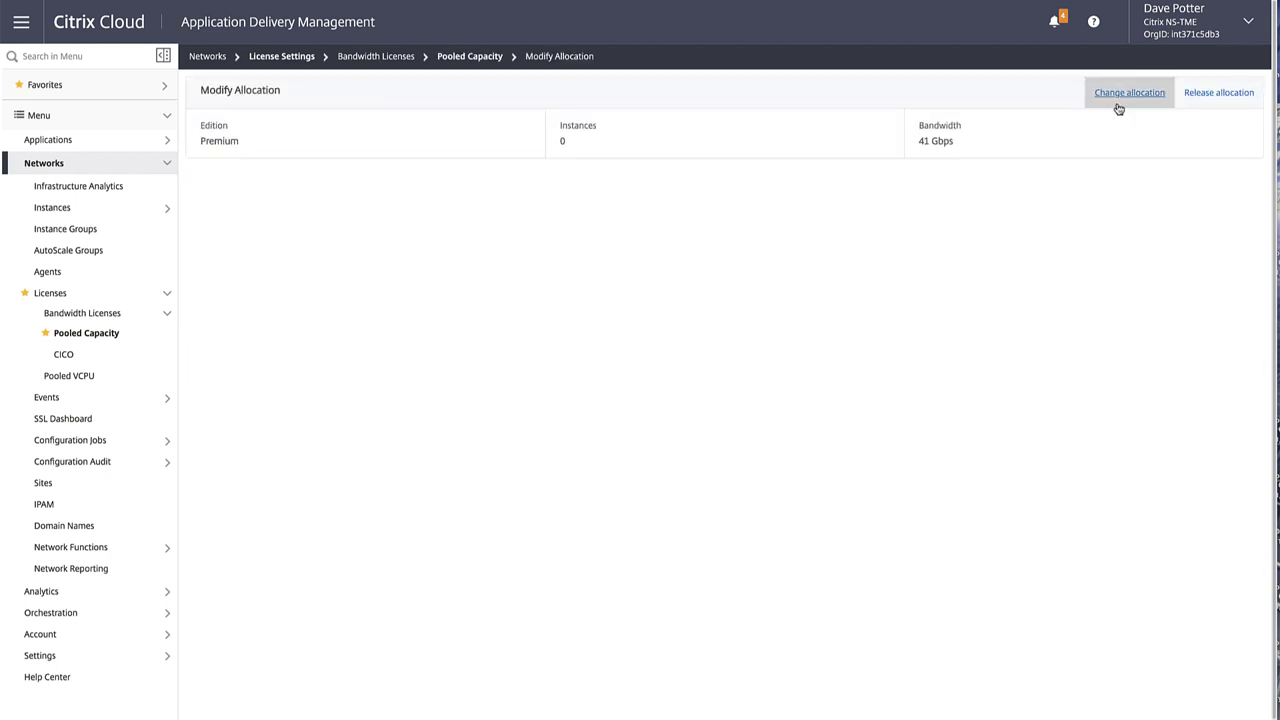
scroll(1116, 100, down, 1)
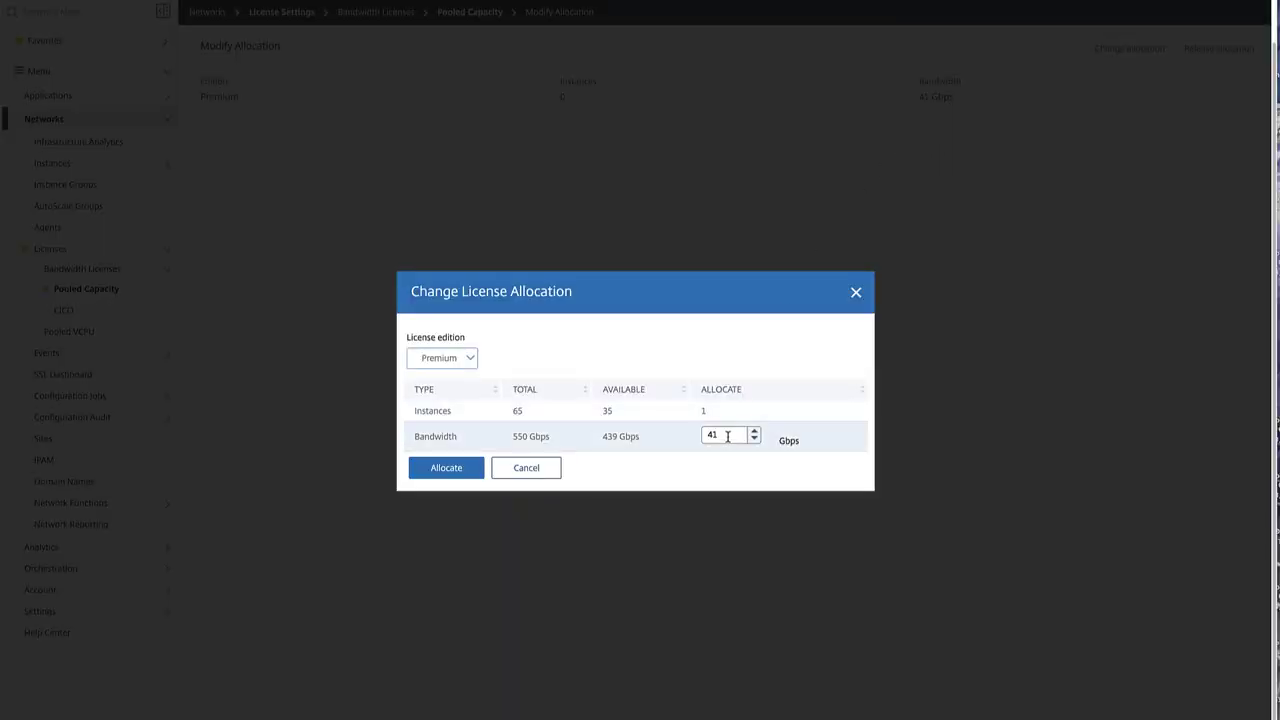
click(727, 436)
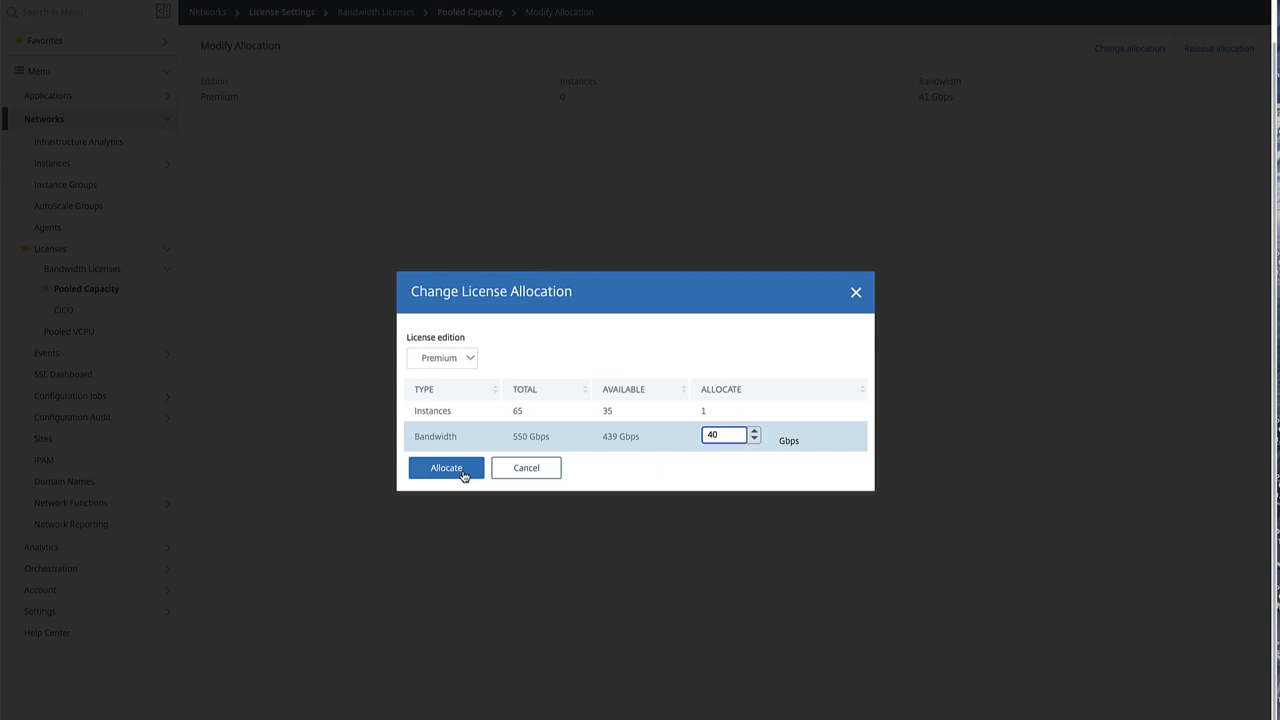
click(459, 473)
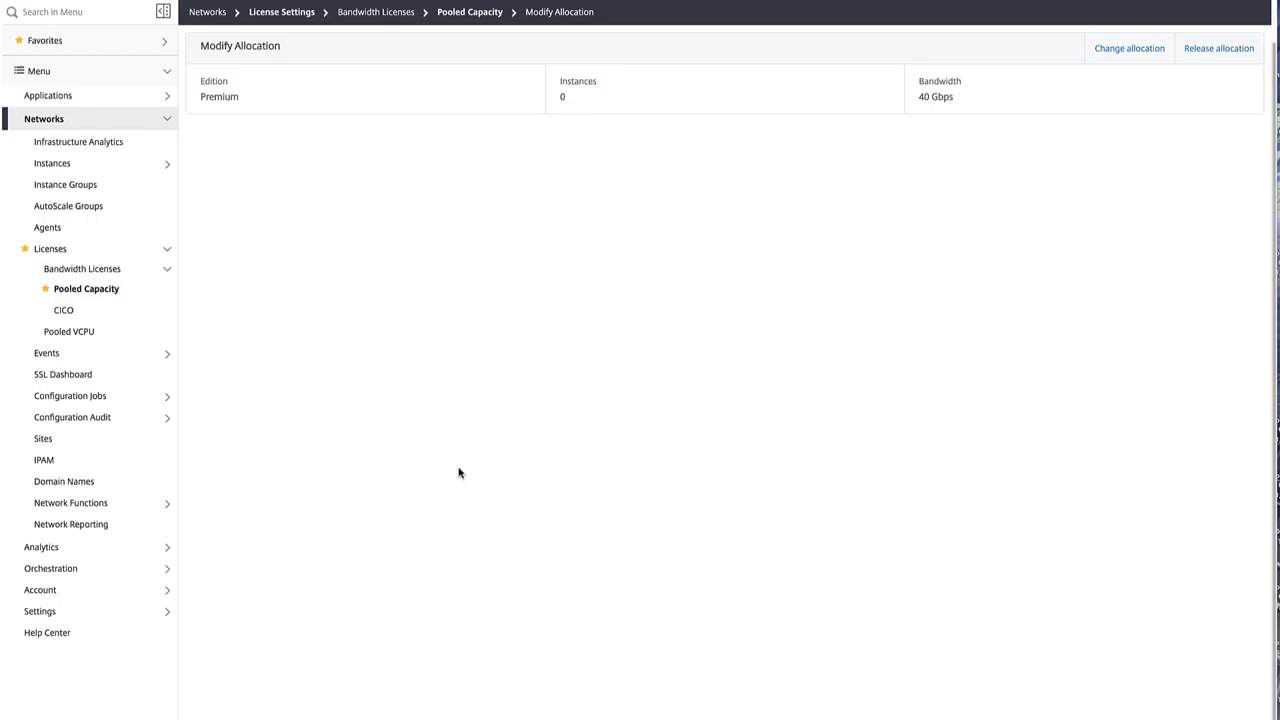
click(110, 289)
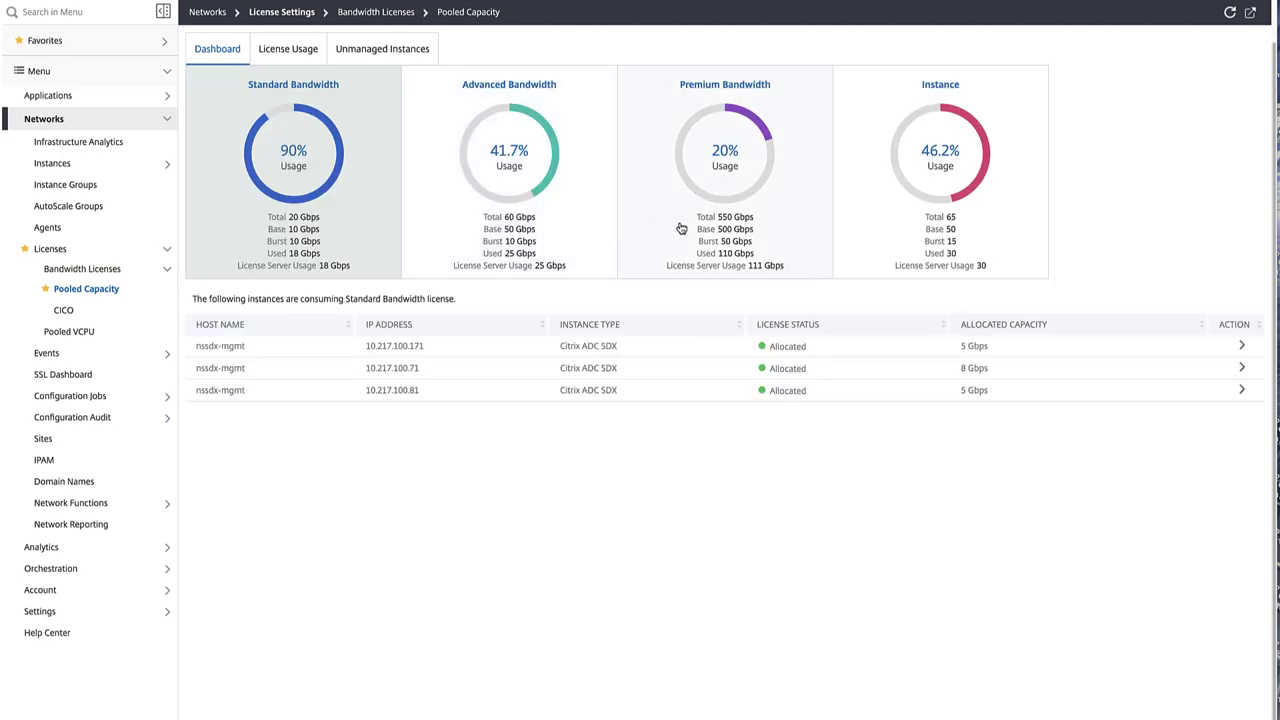
Step: Raise VPX-AWS-PooledLicense's Premium bandwidth allocation from 2450 to 3500 Mbps
click(680, 229)
scroll(663, 289, up, 1)
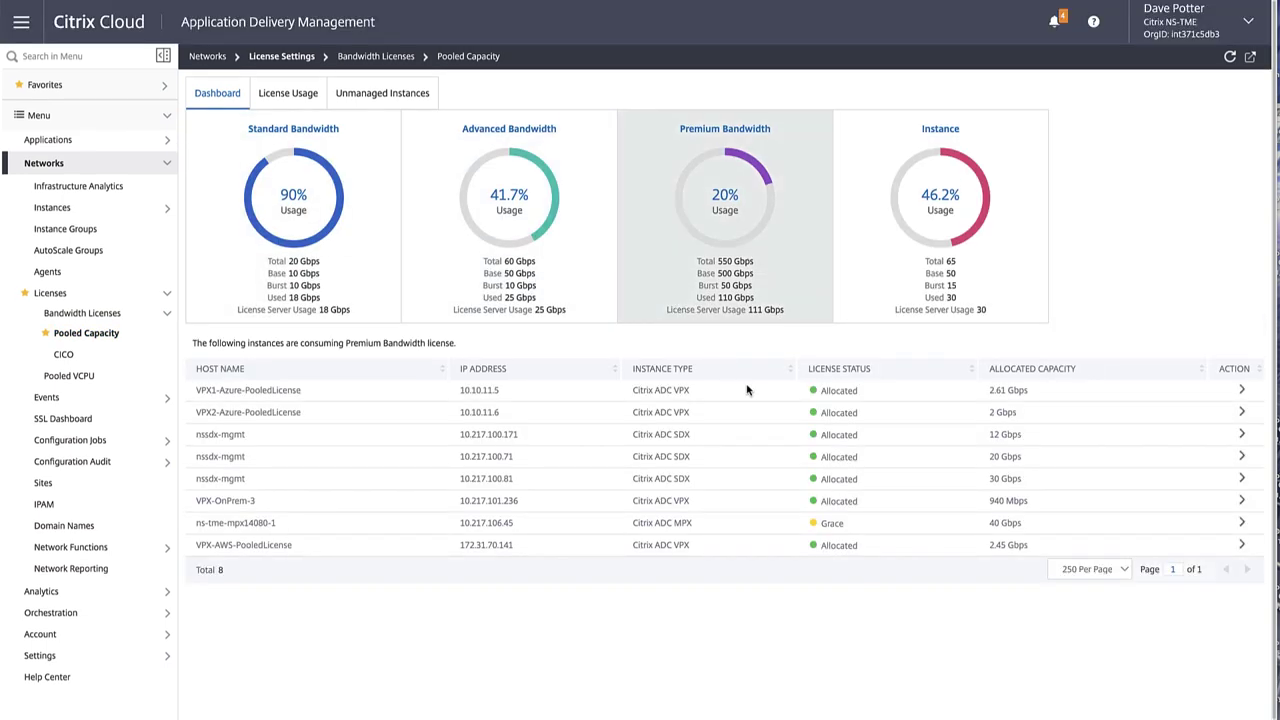
click(1241, 545)
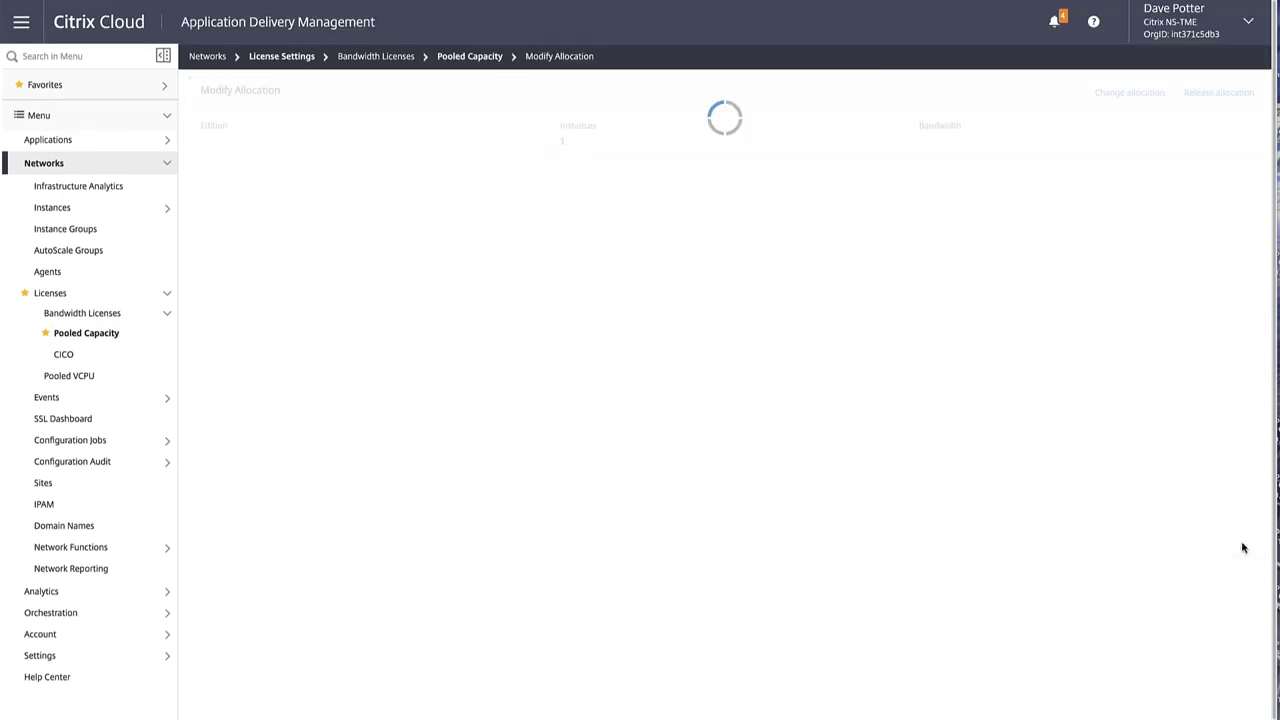
scroll(1111, 95, down, 1)
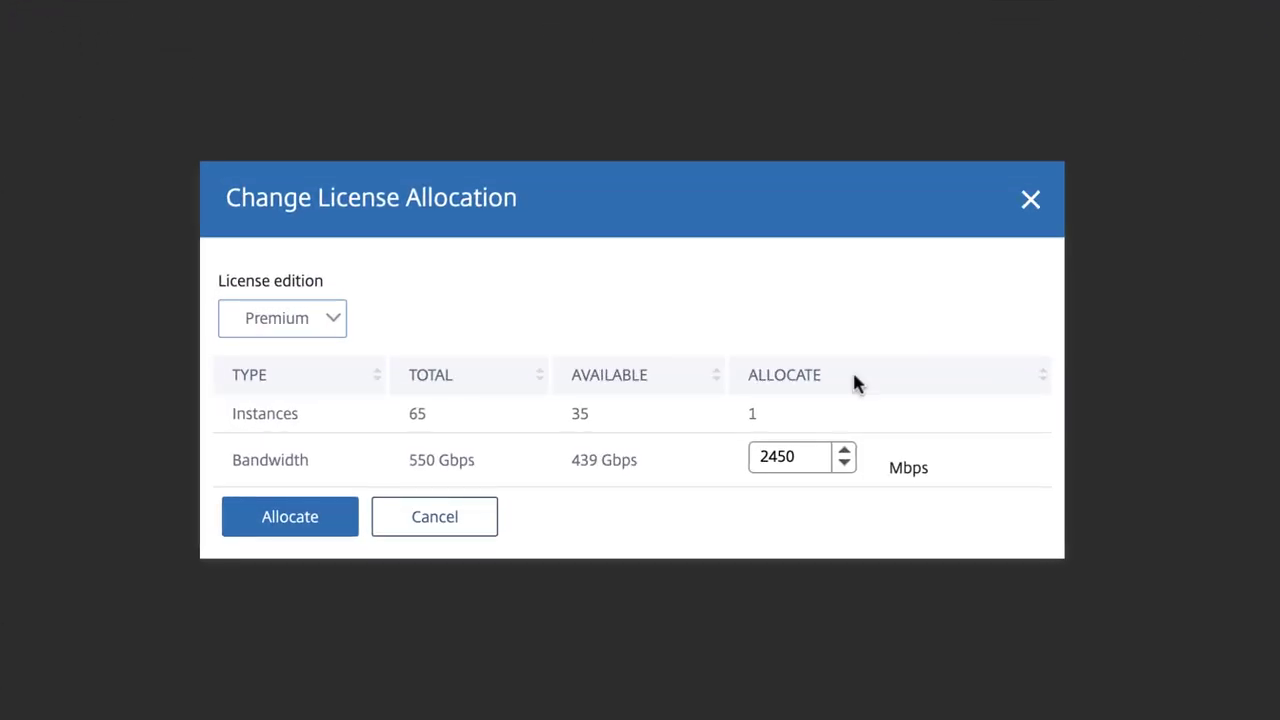
drag(814, 455, 726, 457)
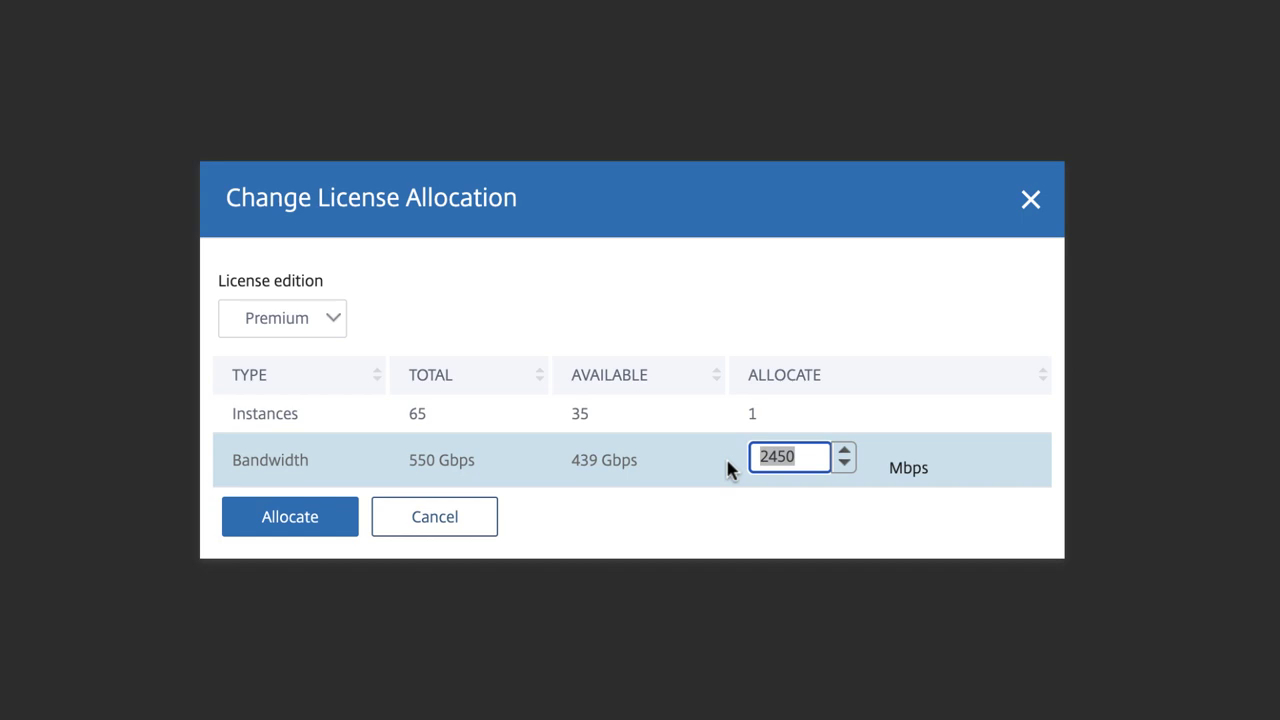
text(3500)
click(296, 512)
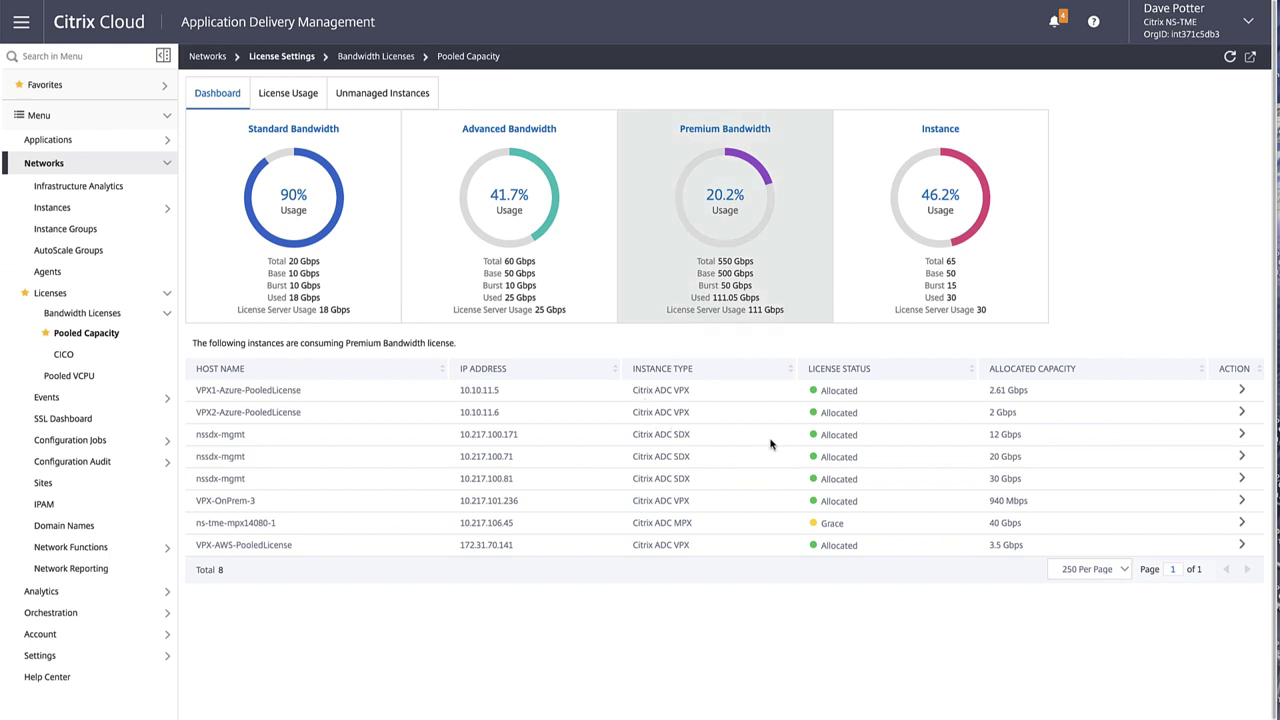
Step: Set SDX 10.217.100.171 to 8 instances and 10 Gbps Premium, then open its SDX configuration
click(1244, 436)
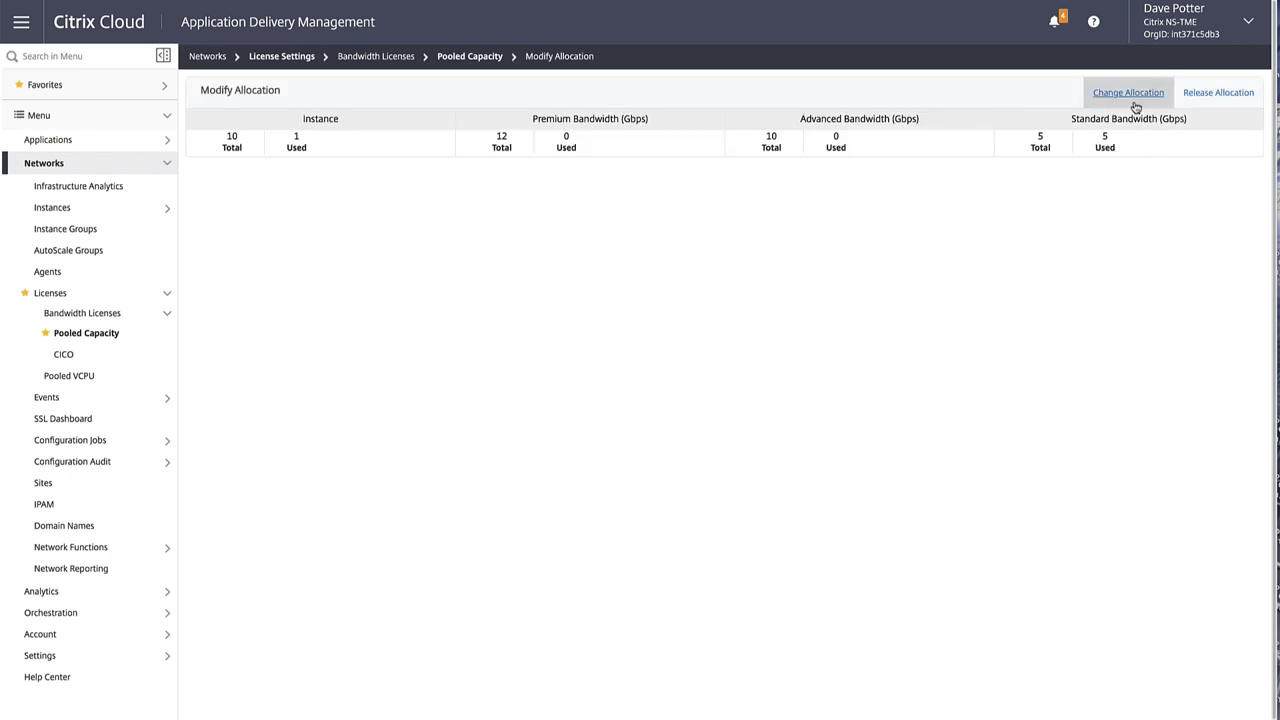
scroll(1134, 105, down, 1)
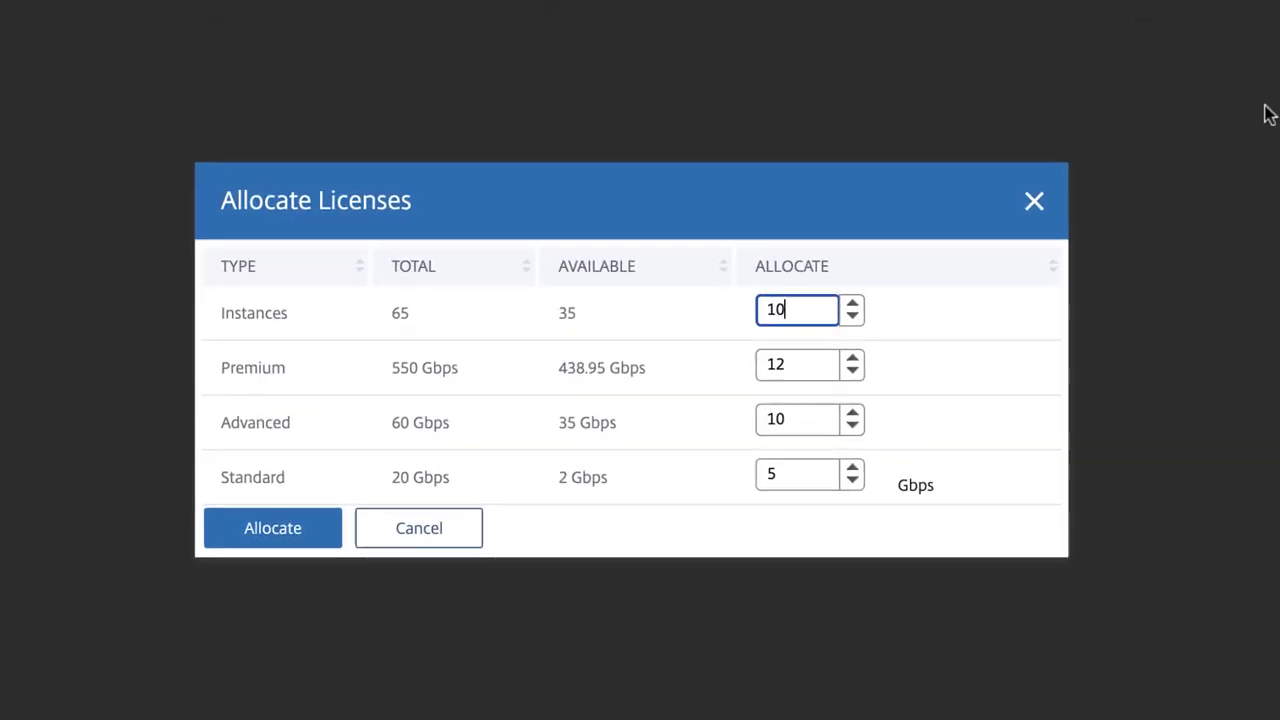
click(853, 316)
click(853, 316)
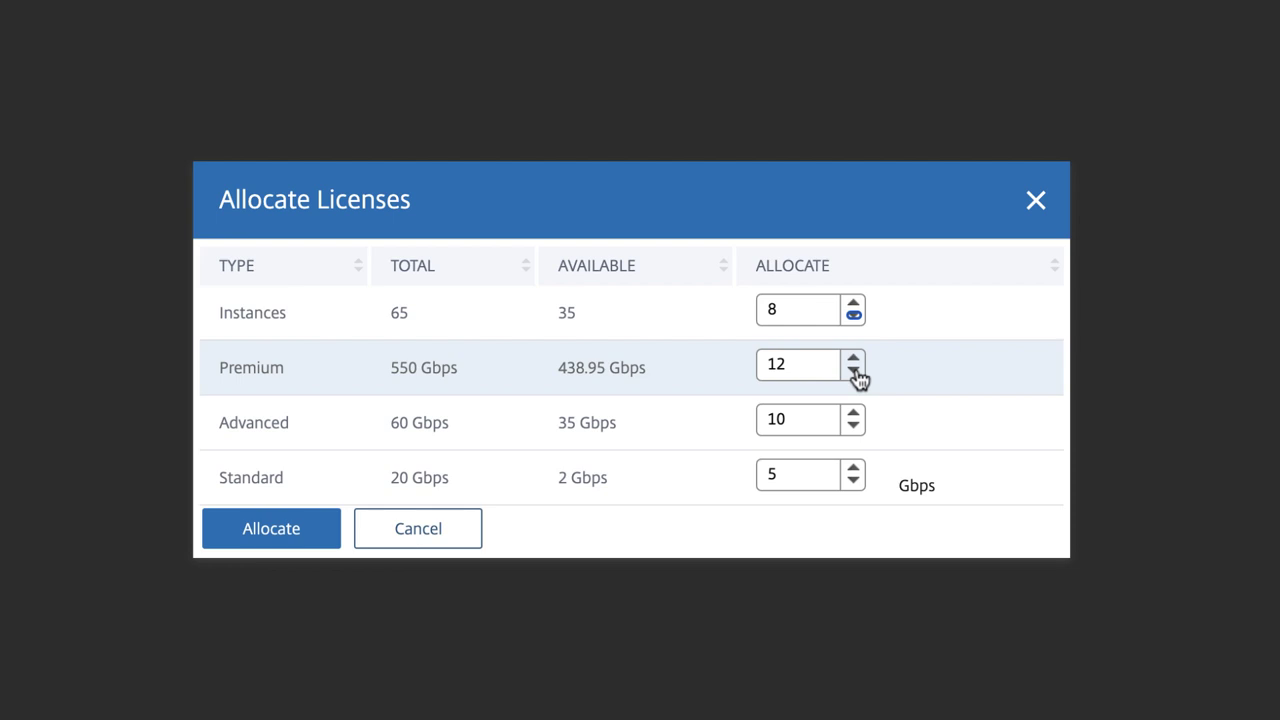
click(853, 371)
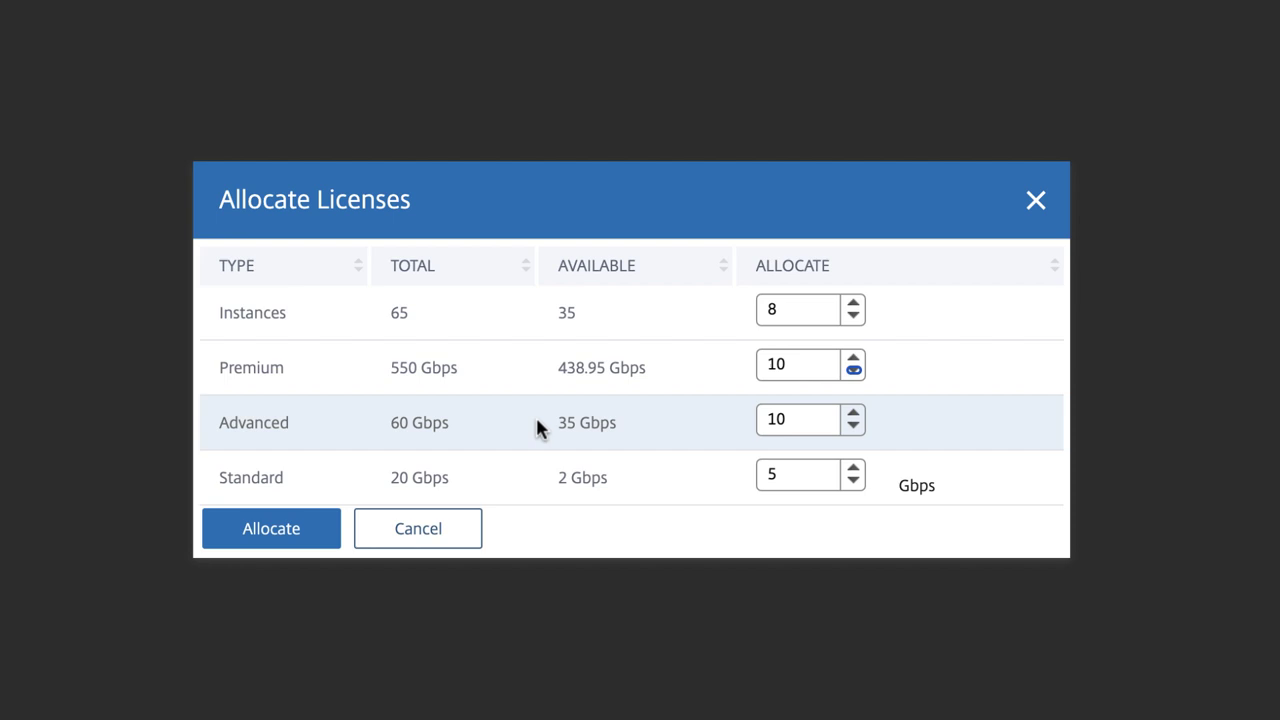
click(276, 528)
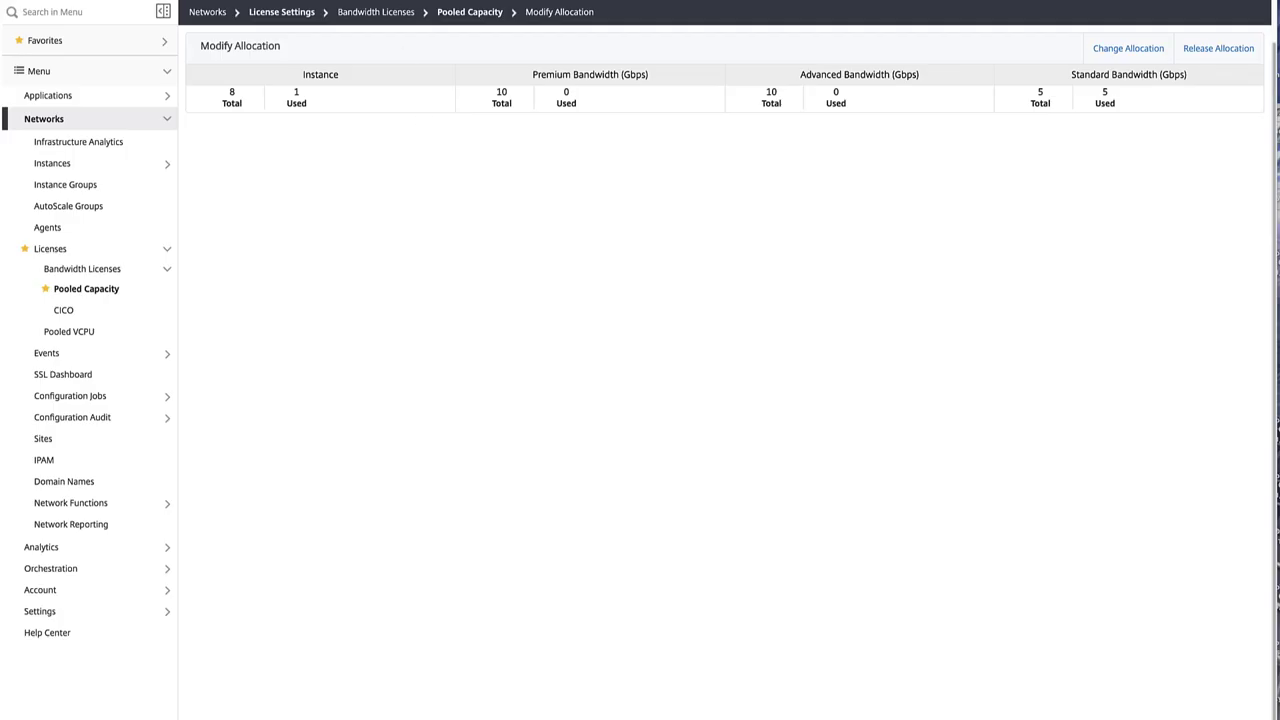
click(149, 49)
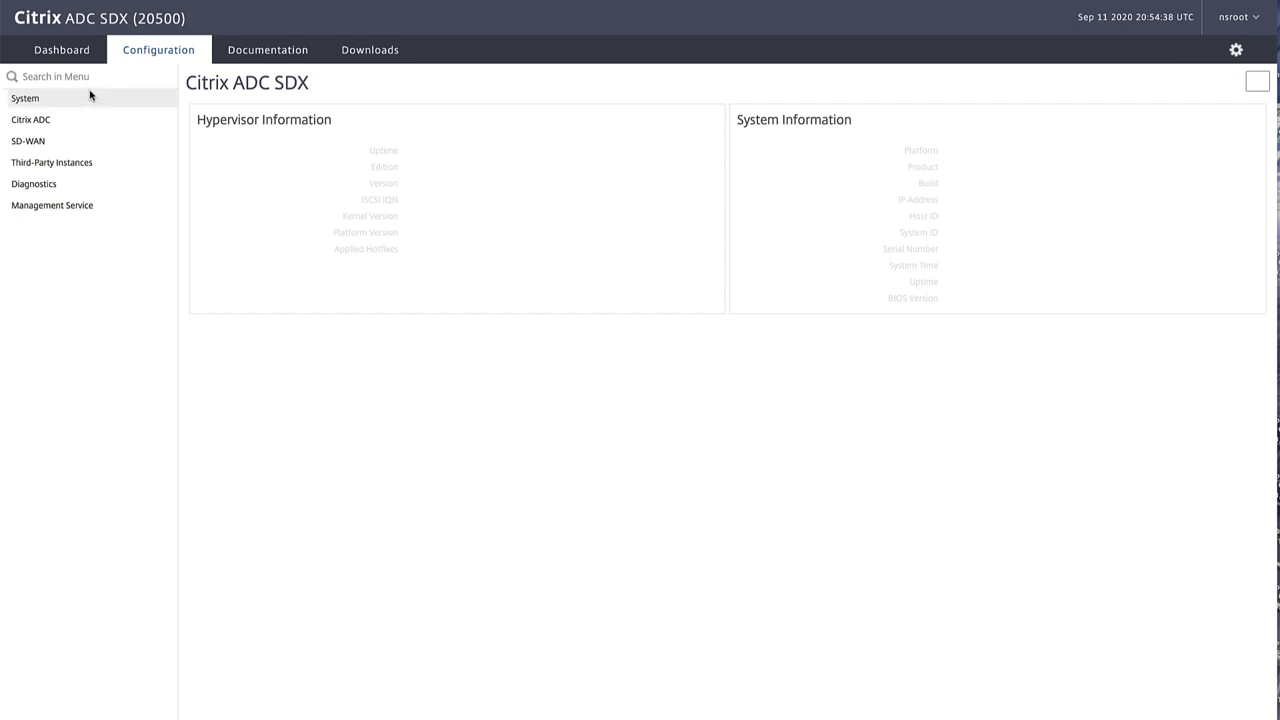
Step: Open the Licenses page under System in the SDX Management Service
click(84, 98)
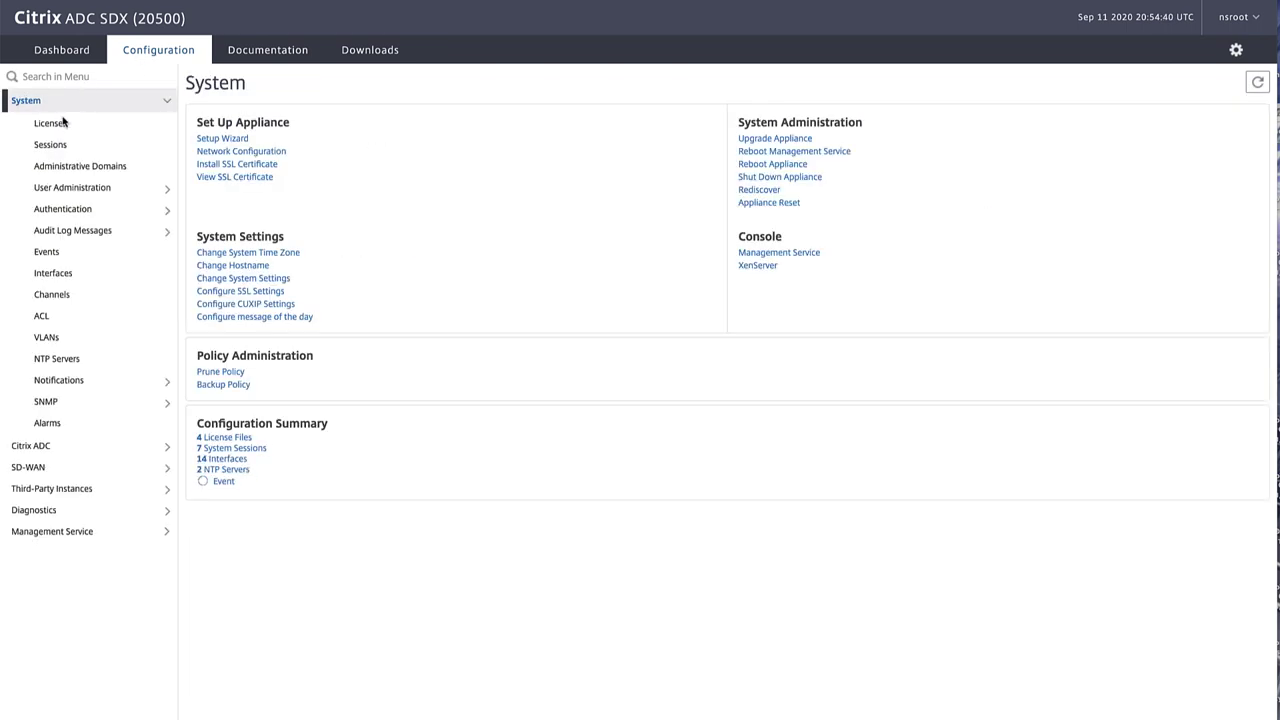
click(52, 124)
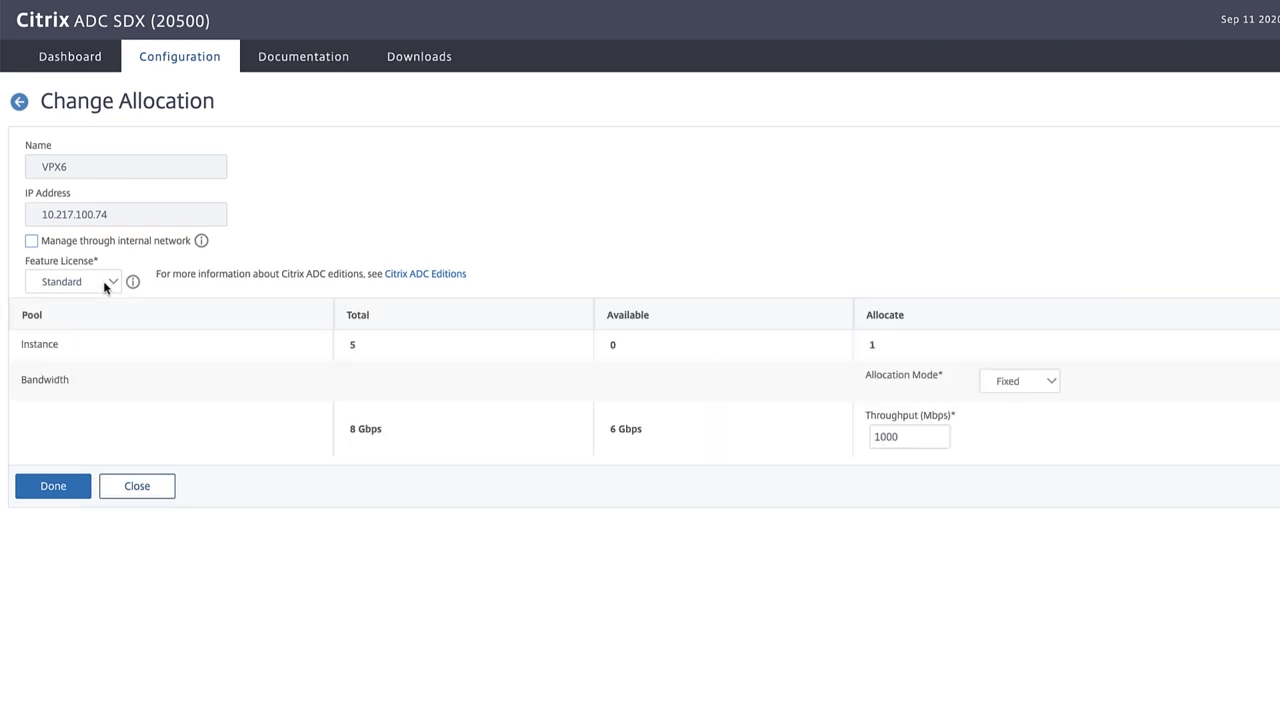
Step: Change VPX6 to the Premium feature license with 2000 Mbps throughput and submit
click(105, 283)
click(80, 306)
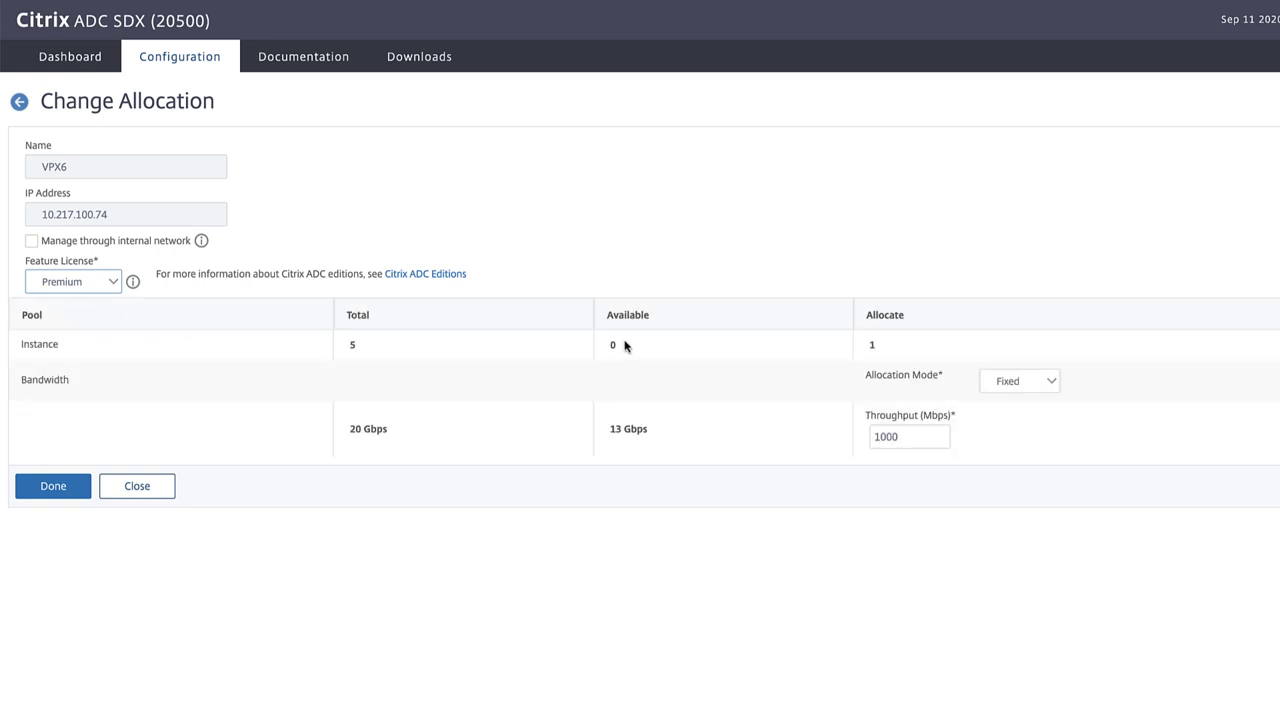
drag(908, 436, 864, 441)
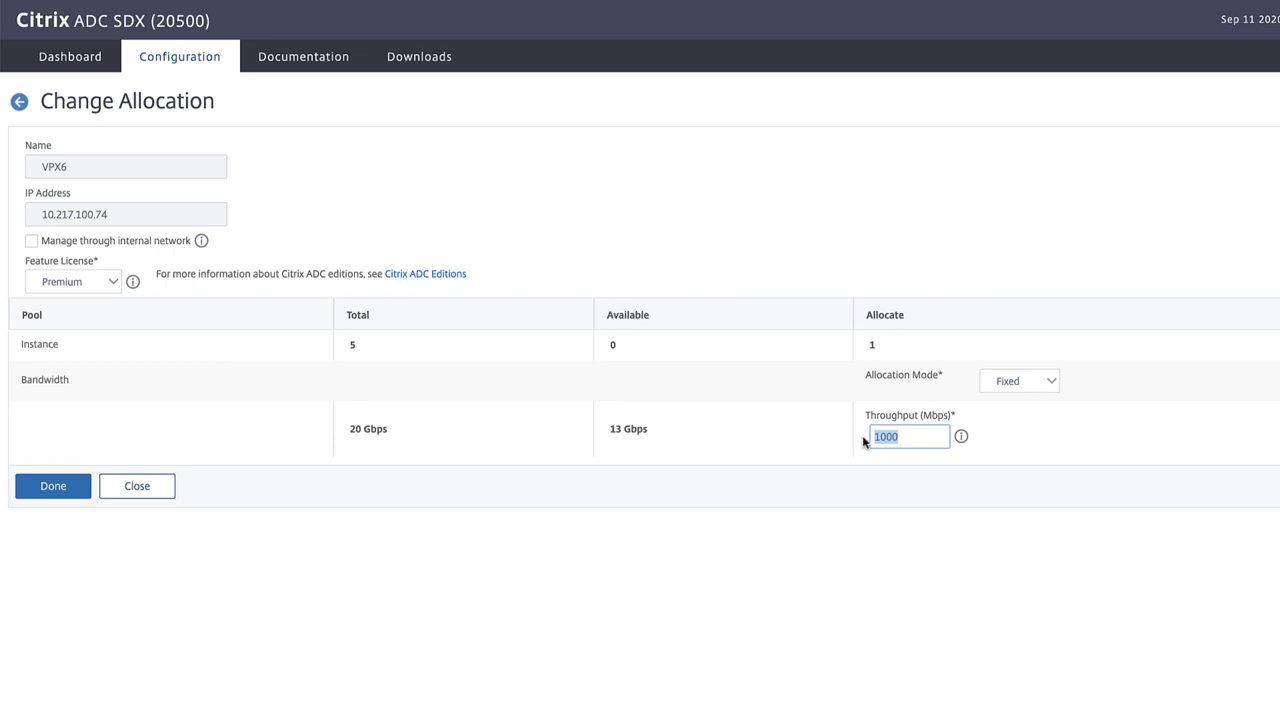
text(2000)
click(72, 488)
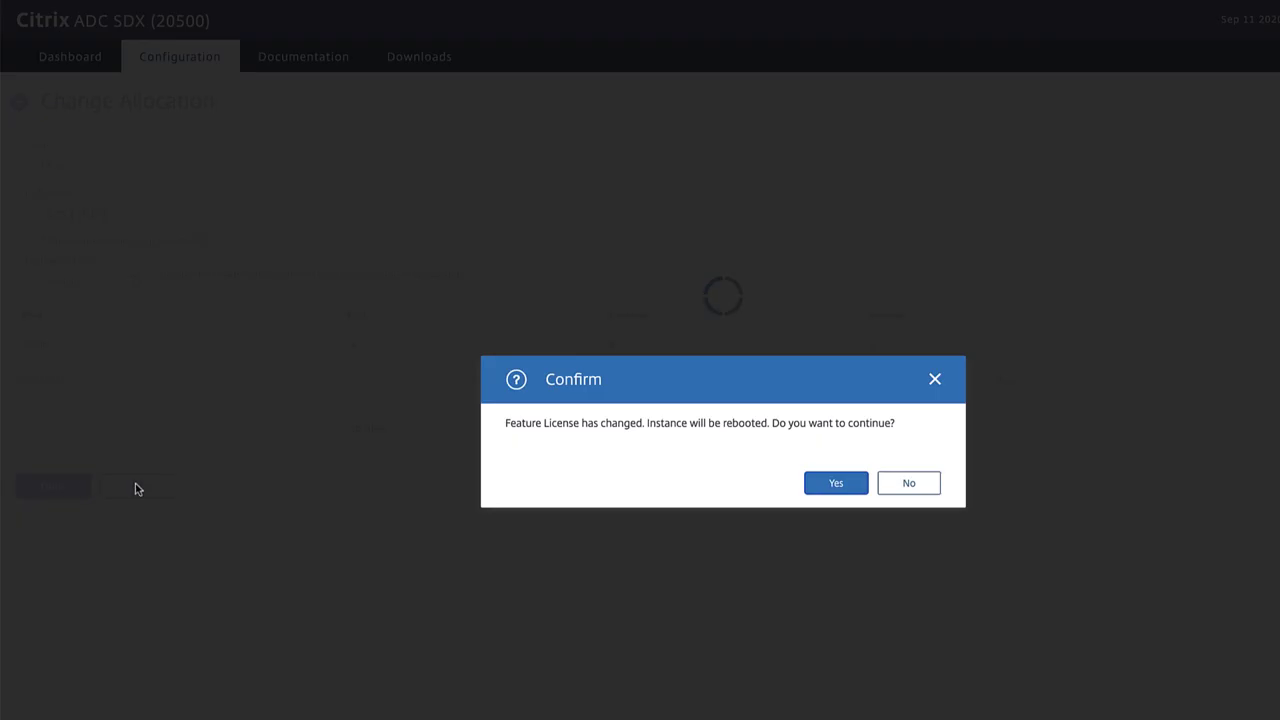
Step: Confirm the VPX6 change with its reboot, then close the completed operation report
click(836, 483)
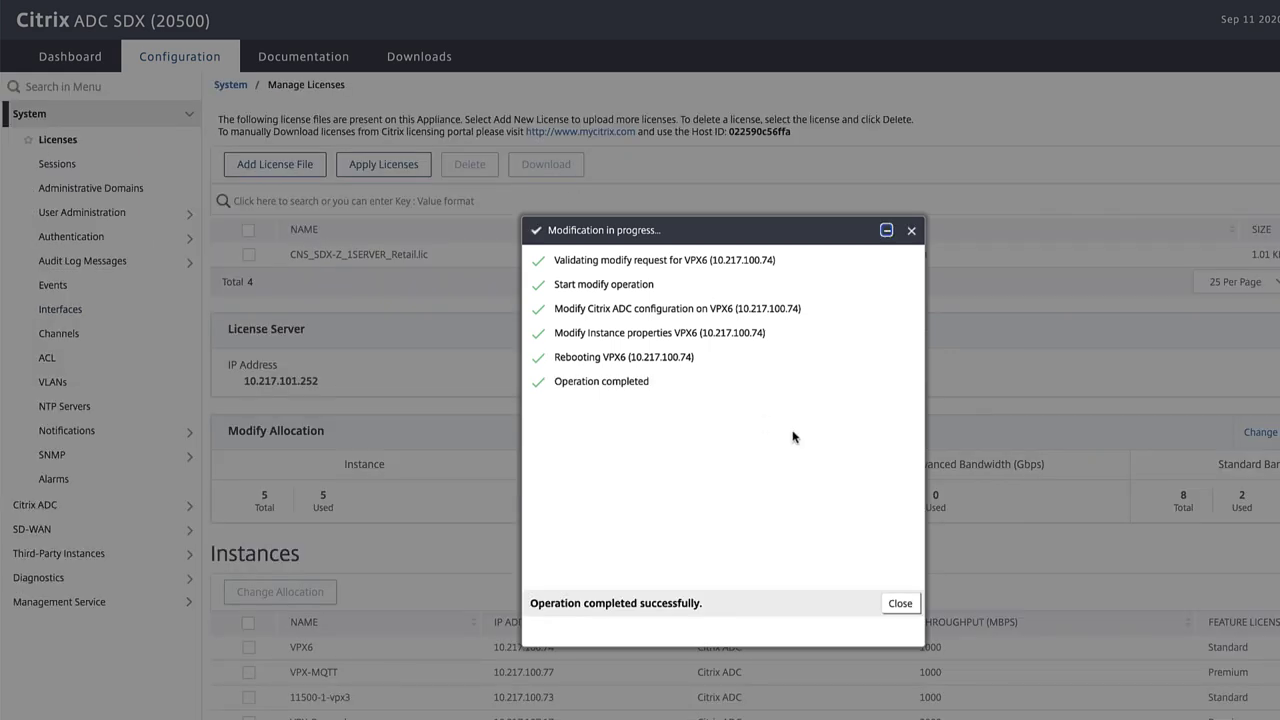
click(900, 604)
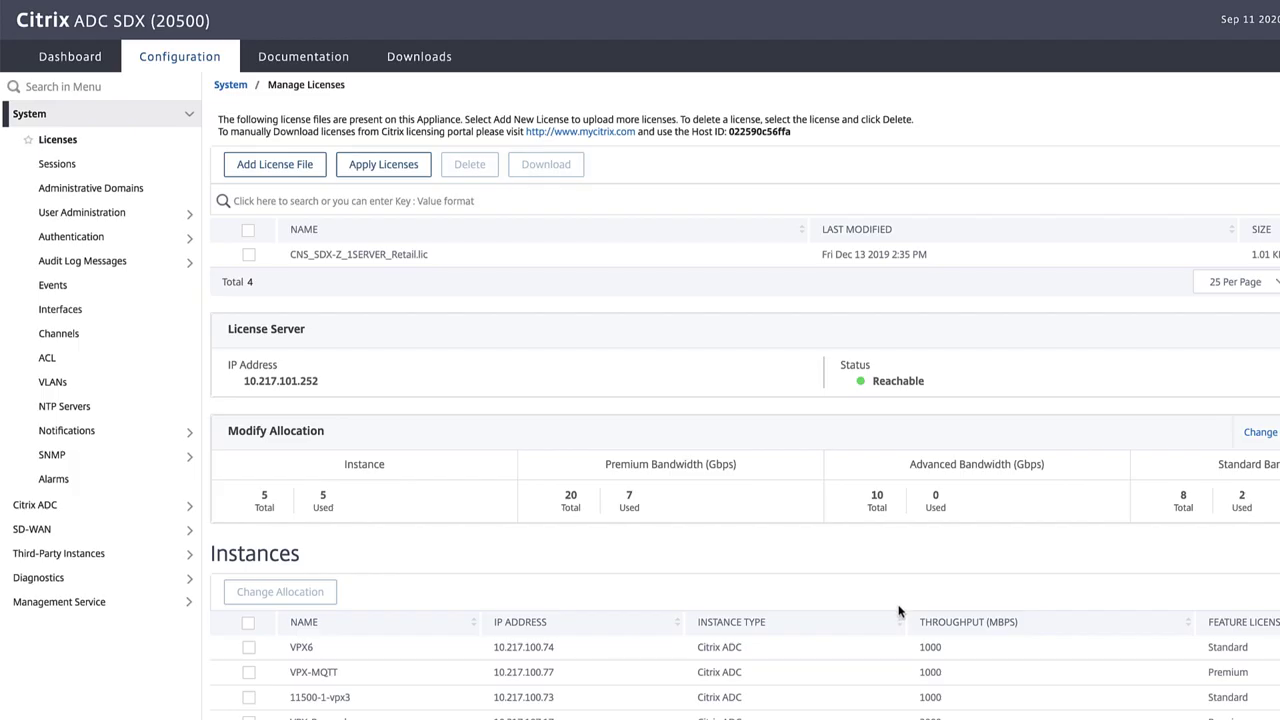